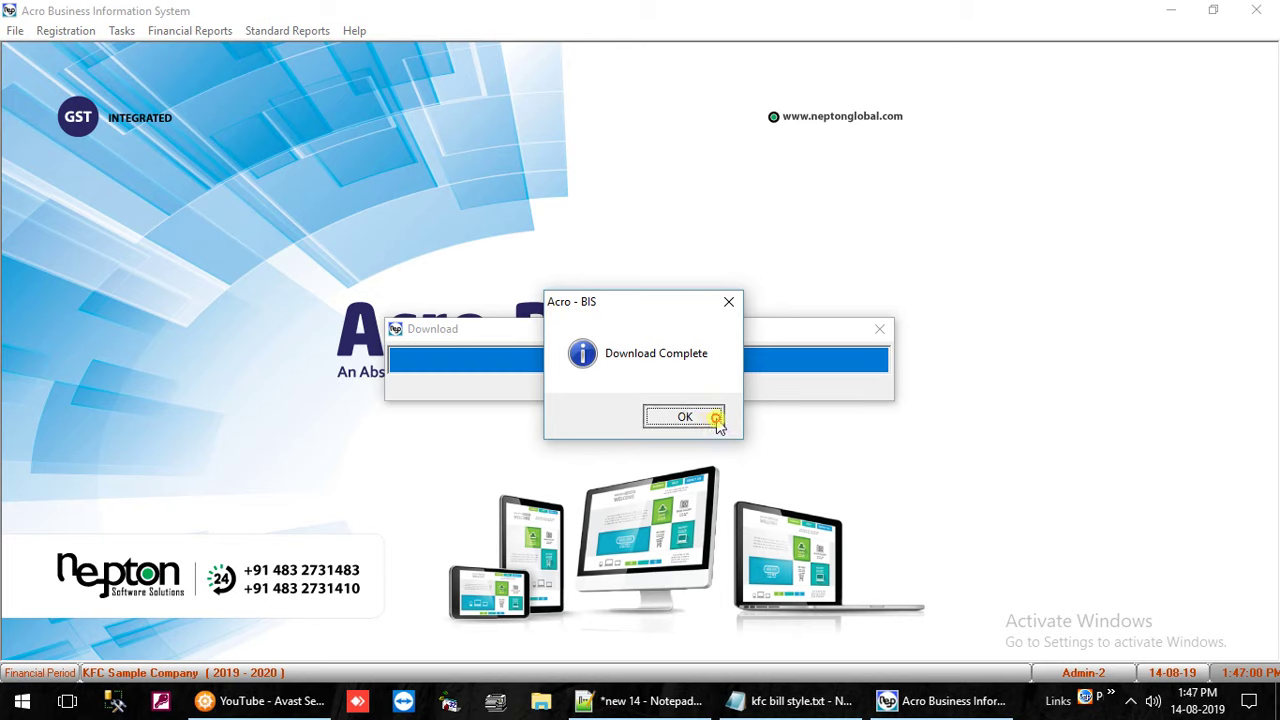
# - Acknowledge the completed download and update messages and return to the desktop
pyautogui.click(684, 416)
pyautogui.hotkey('alt', 'Tab')
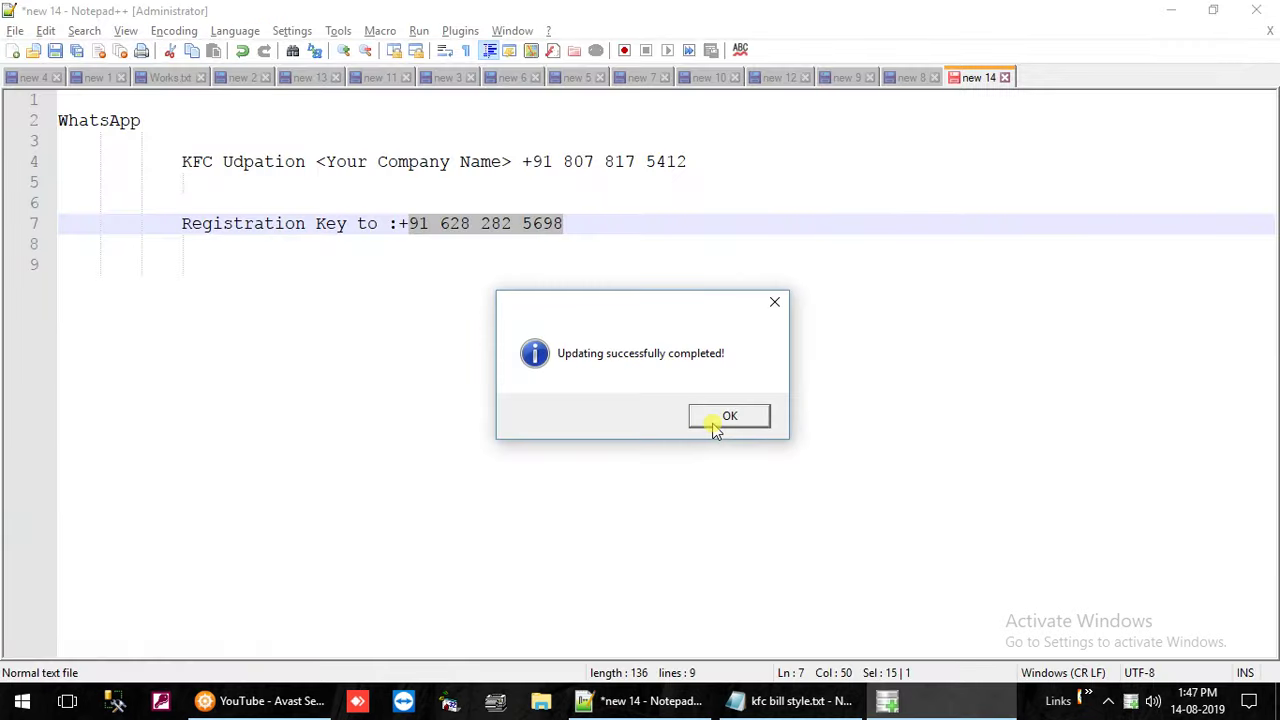
pyautogui.click(741, 418)
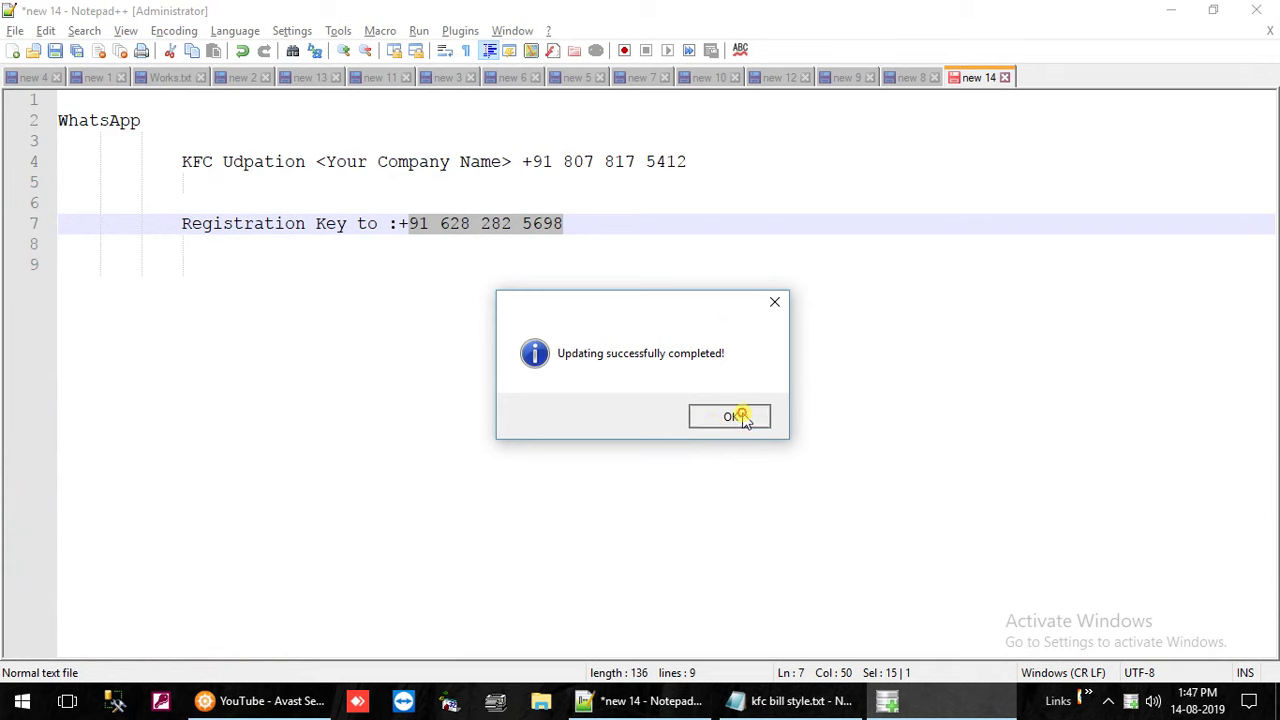
pyautogui.press('super+d')
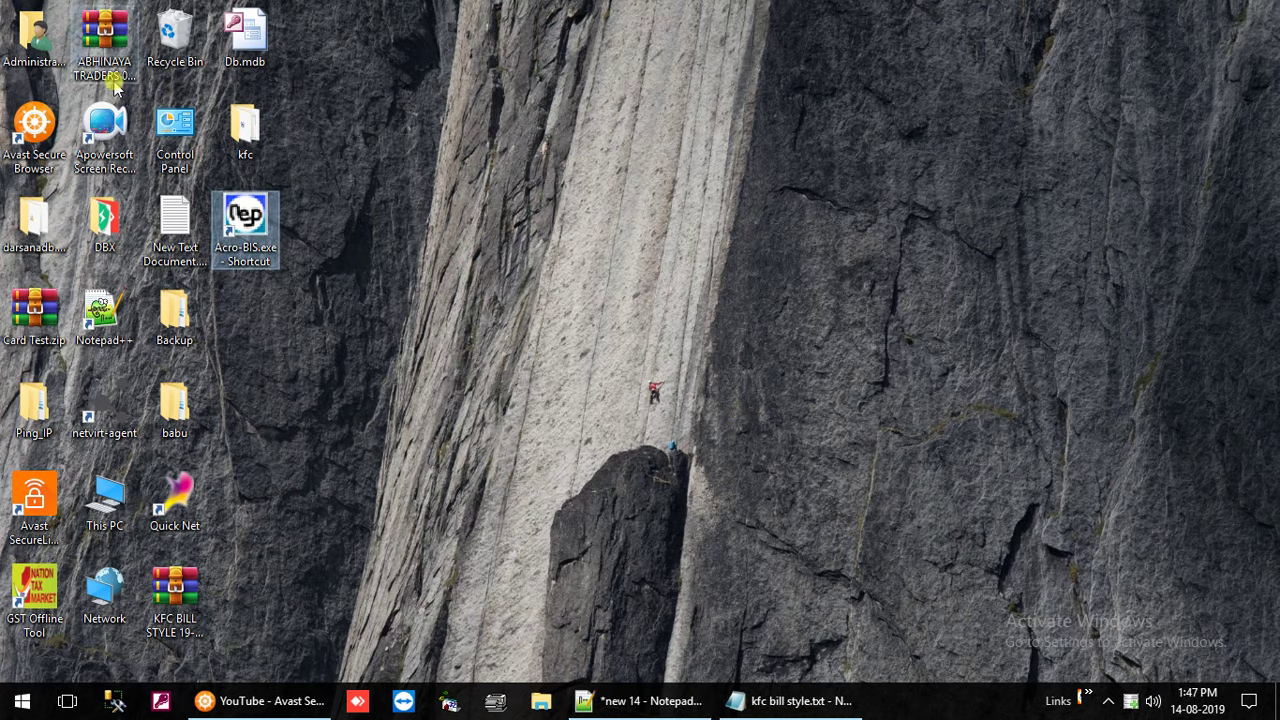
# - Start Acro-BIS again from the desktop and log in as admin with working date 14/08/19
pyautogui.doubleClick(250, 228)
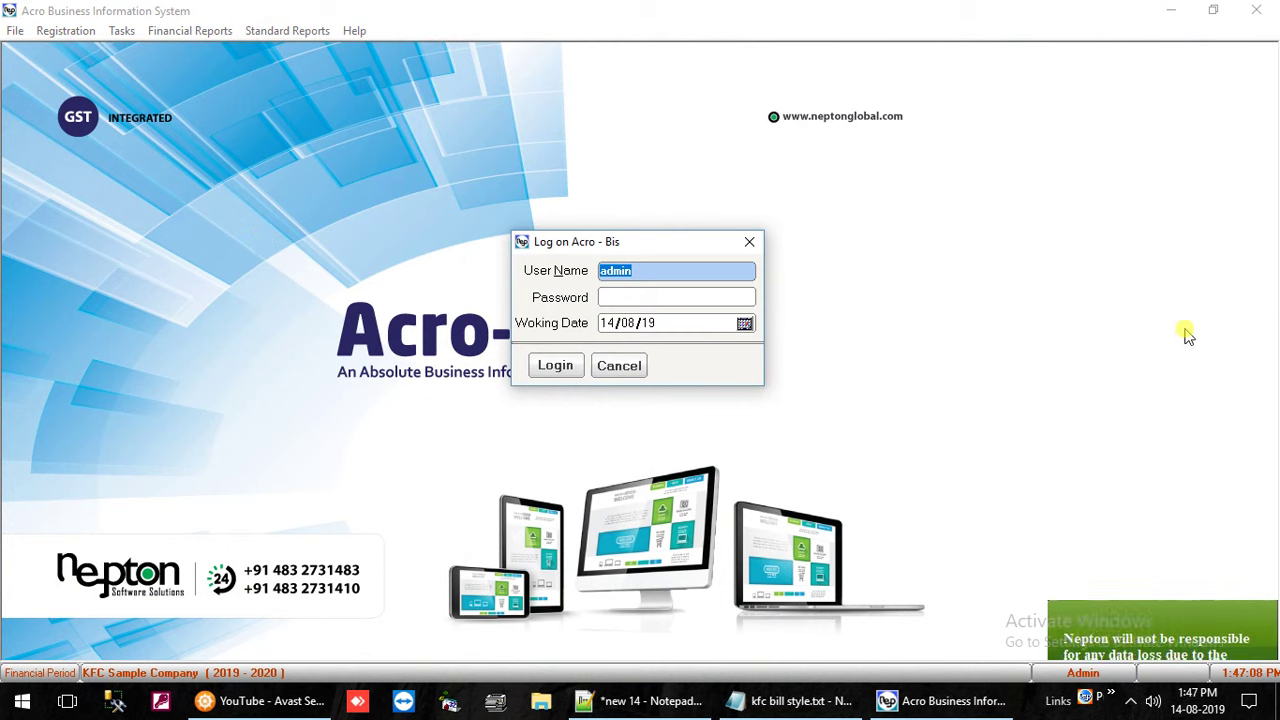
pyautogui.press('Tab')
pyautogui.press('Tab')
pyautogui.press('Return')
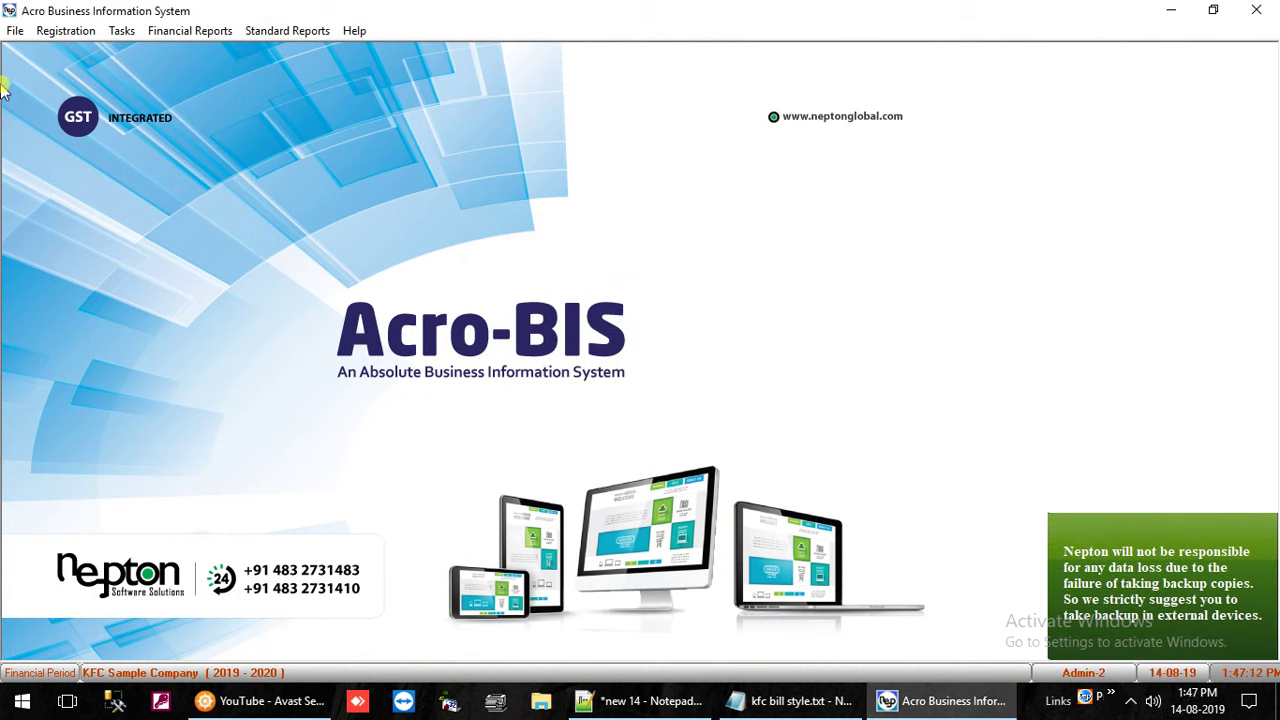
# - Save the global settings with Enable Flood CESS turned on
pyautogui.click(16, 31)
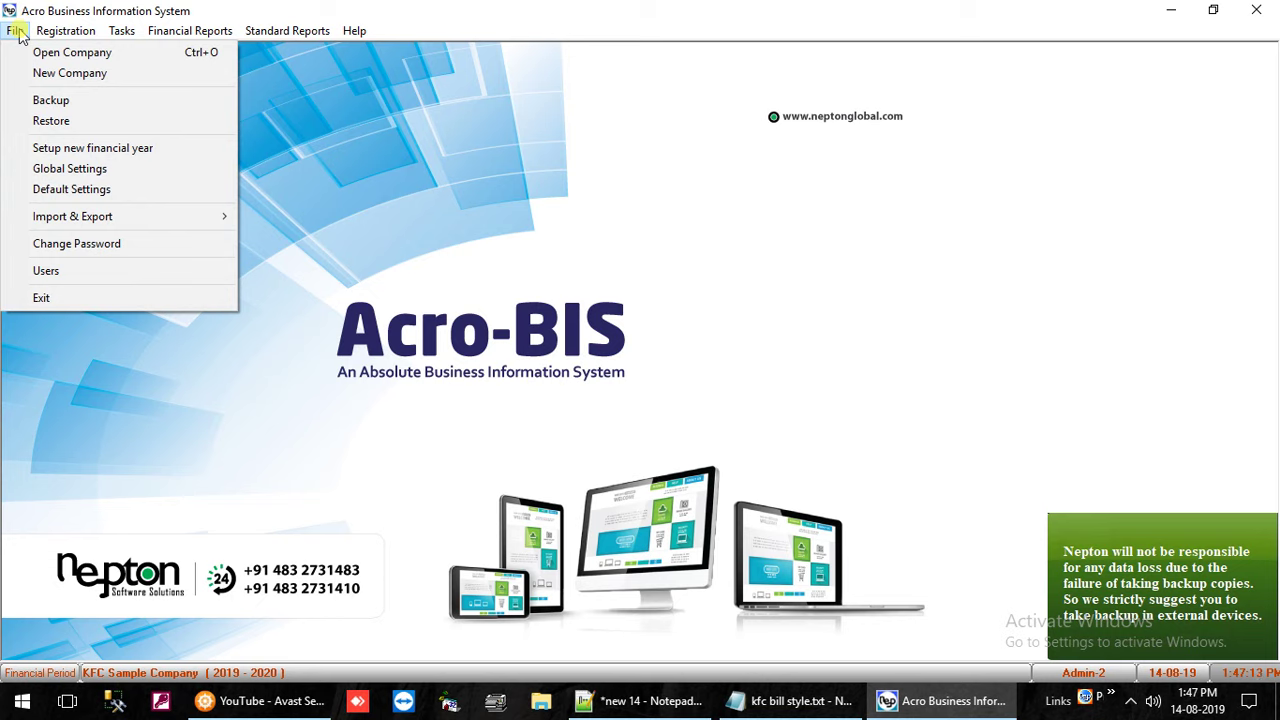
pyautogui.click(97, 170)
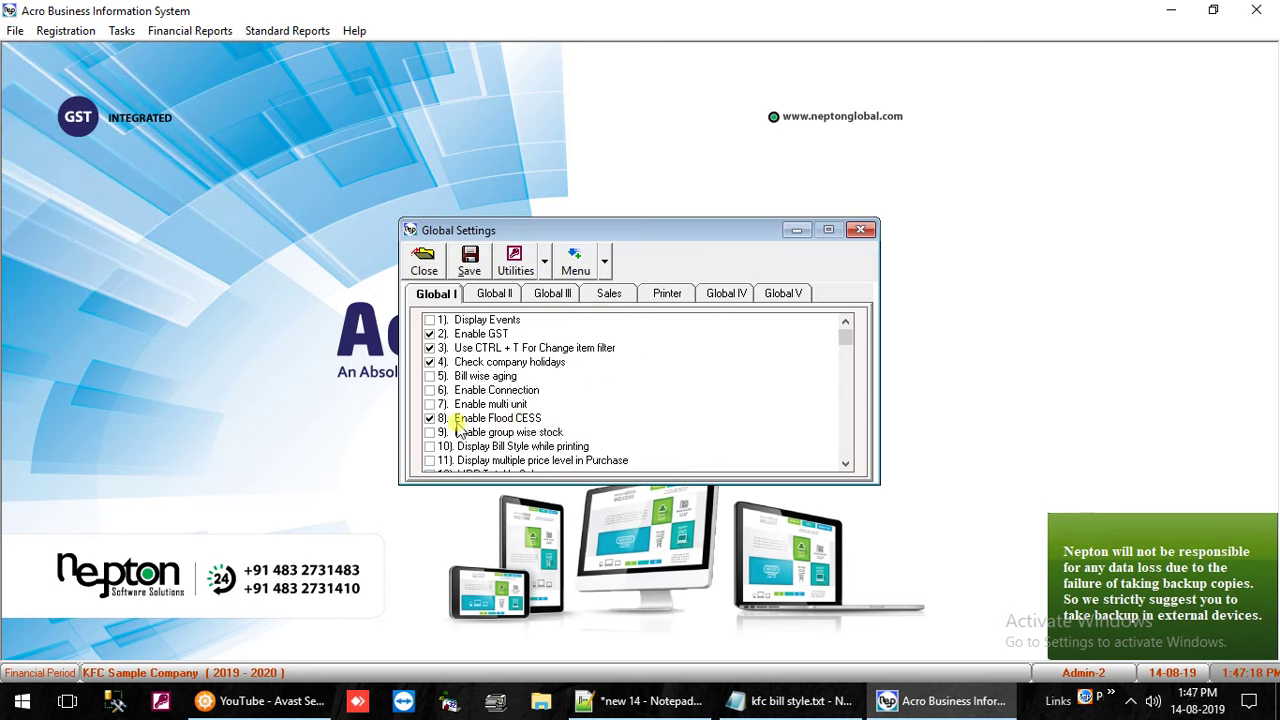
pyautogui.click(469, 262)
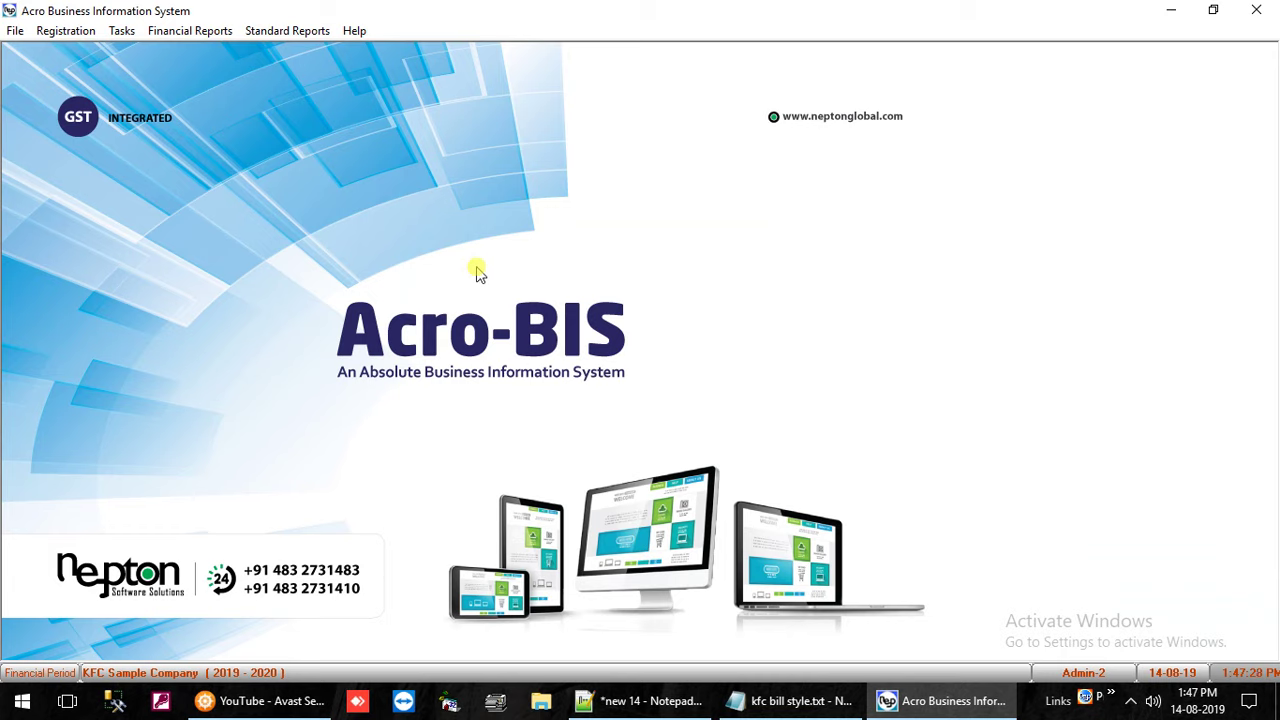
# - Open the B2C - Retail sales form and go back to invoice 1
pyautogui.click(121, 32)
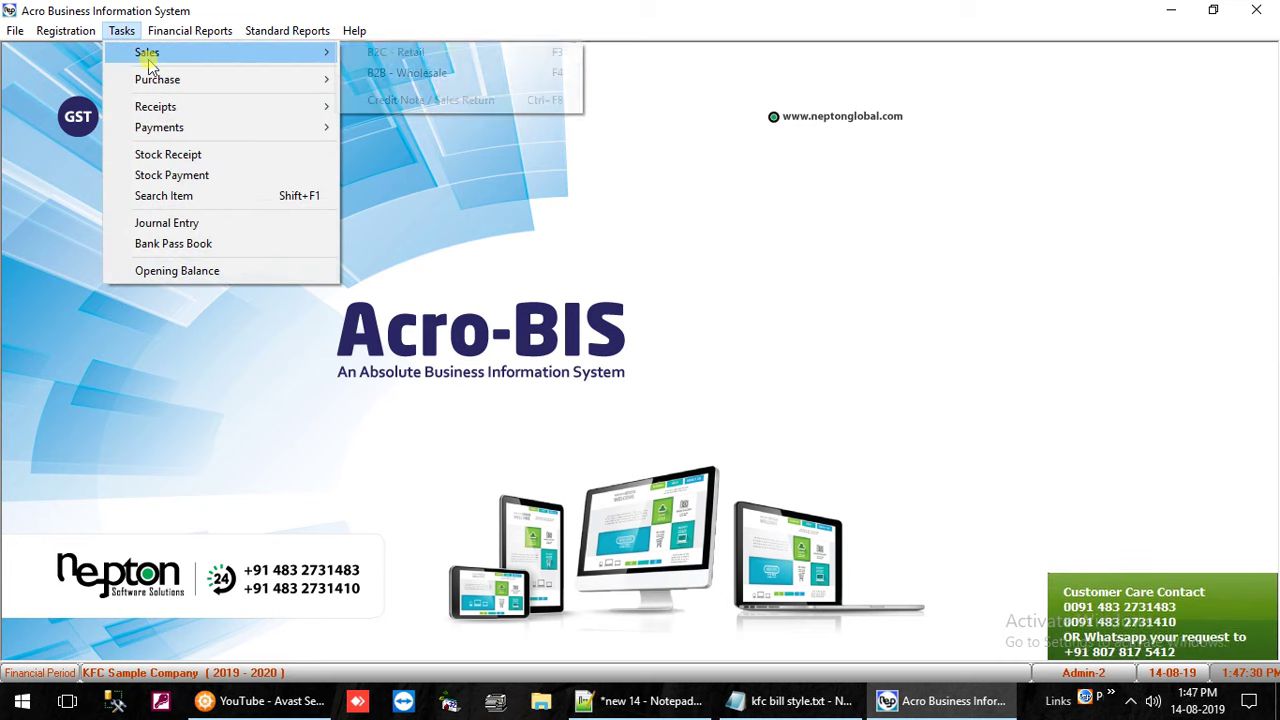
pyautogui.moveTo(148, 52)
pyautogui.click(375, 52)
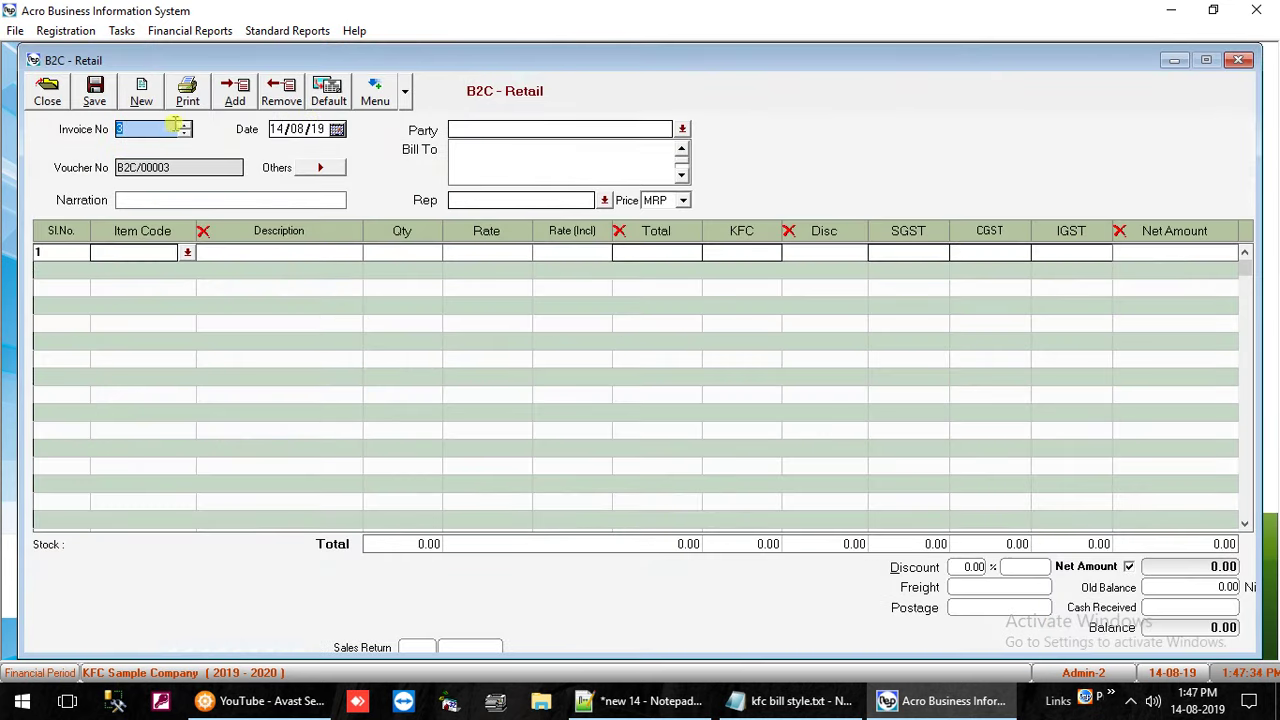
pyautogui.click(186, 132)
pyautogui.click(186, 132)
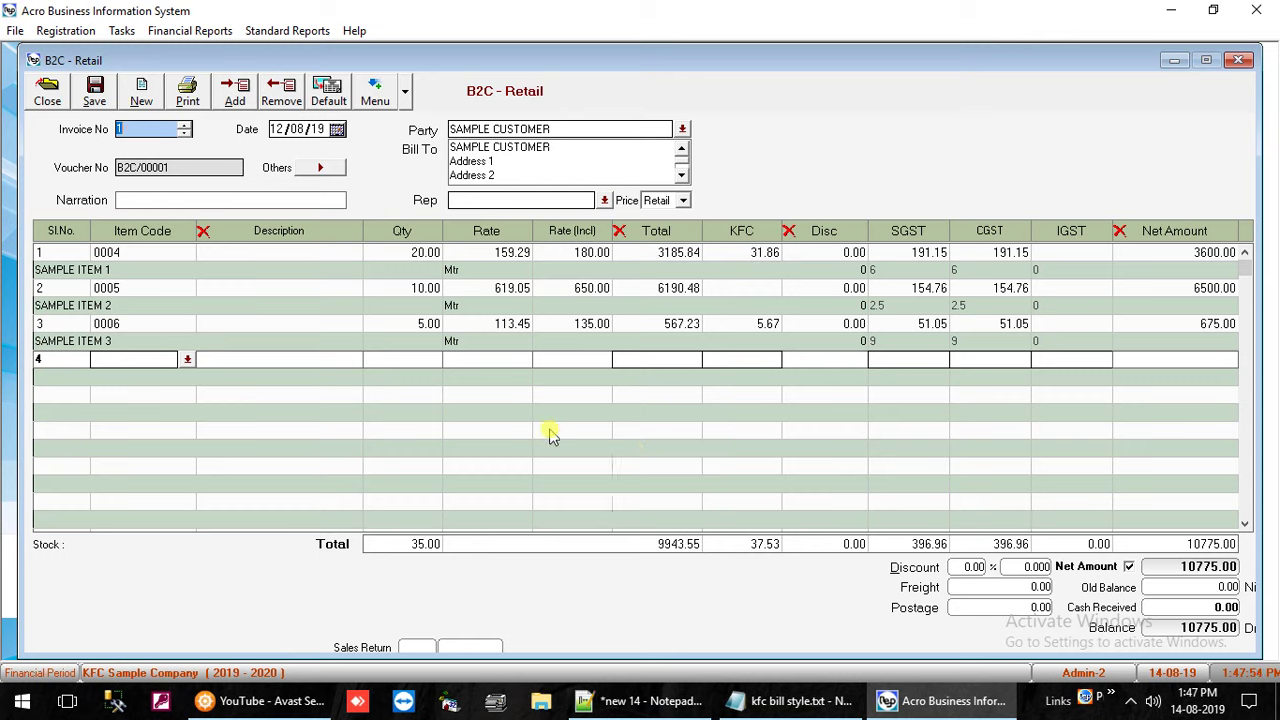
# - Compare the total, KFC and GST values of the three sample items in the retail invoice and close it
pyautogui.click(135, 325)
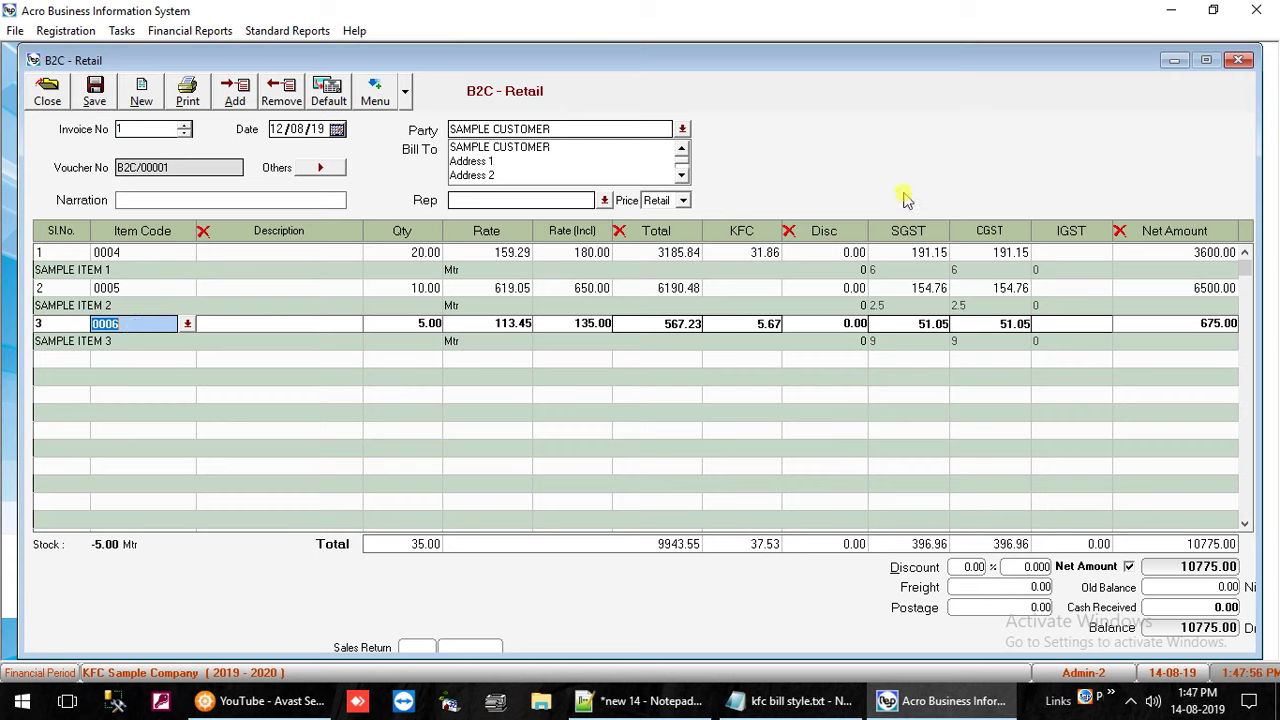
pyautogui.click(840, 258)
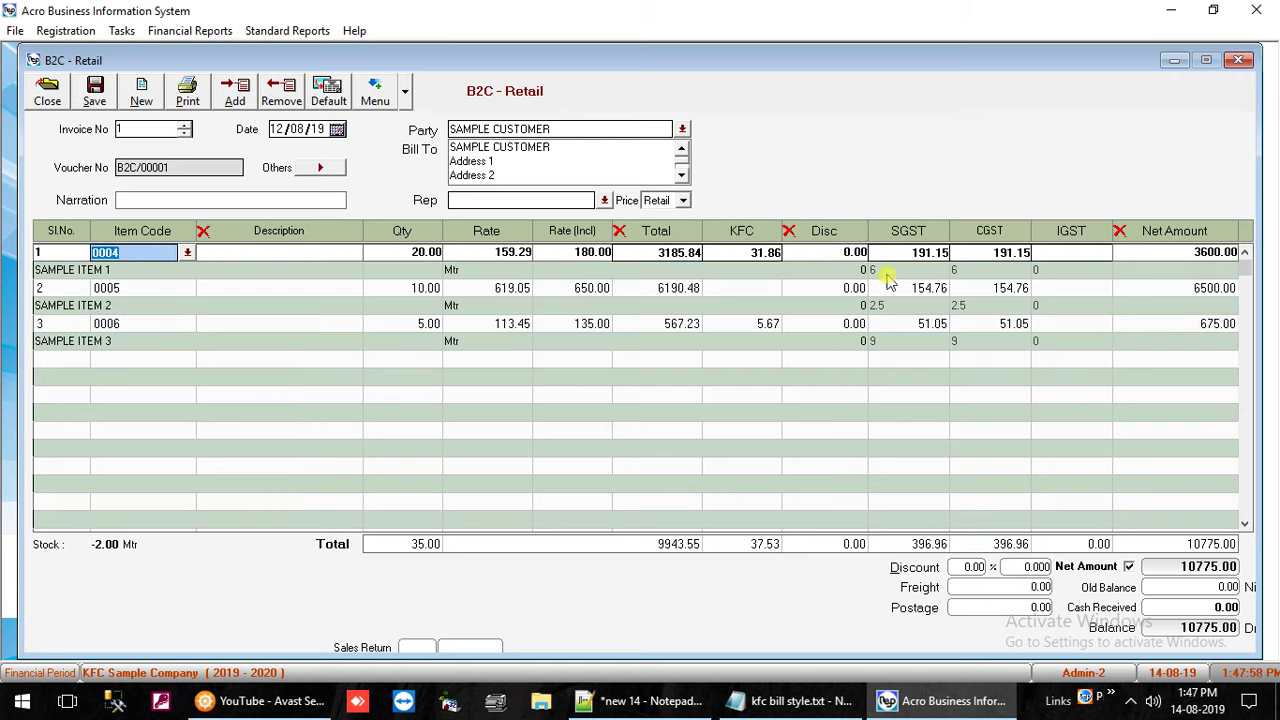
pyautogui.click(900, 330)
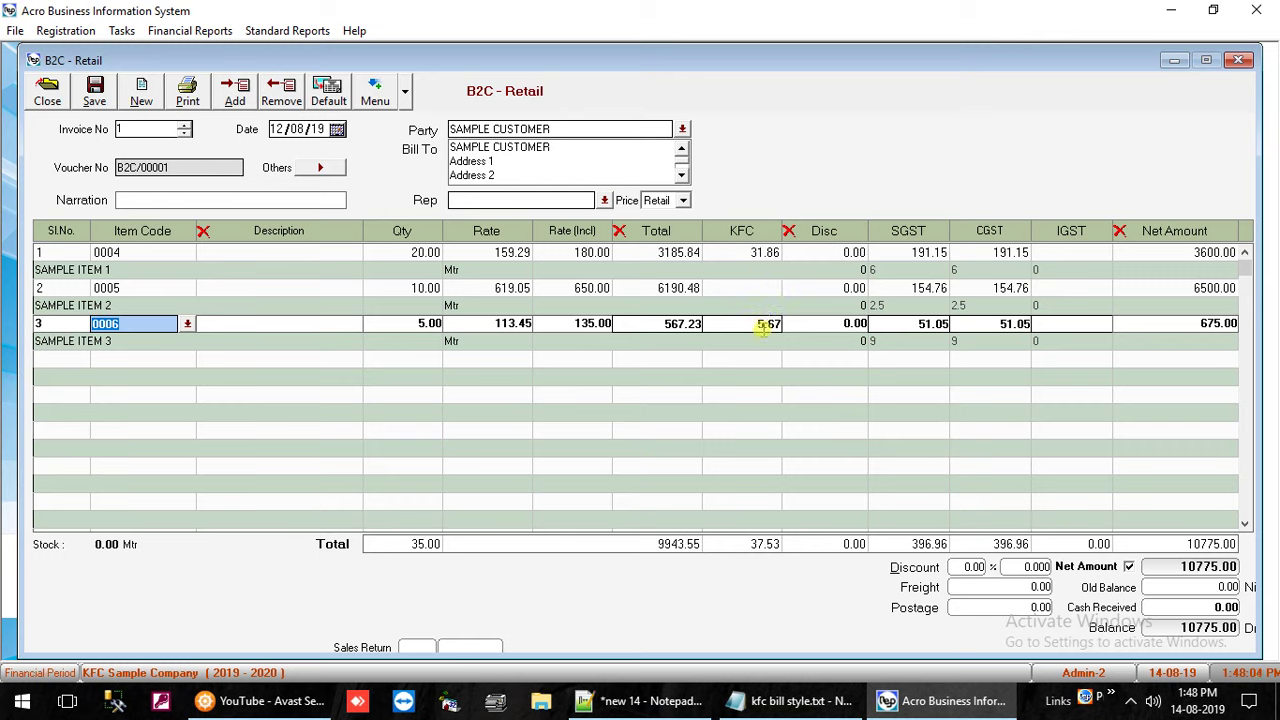
pyautogui.click(762, 274)
pyautogui.click(766, 289)
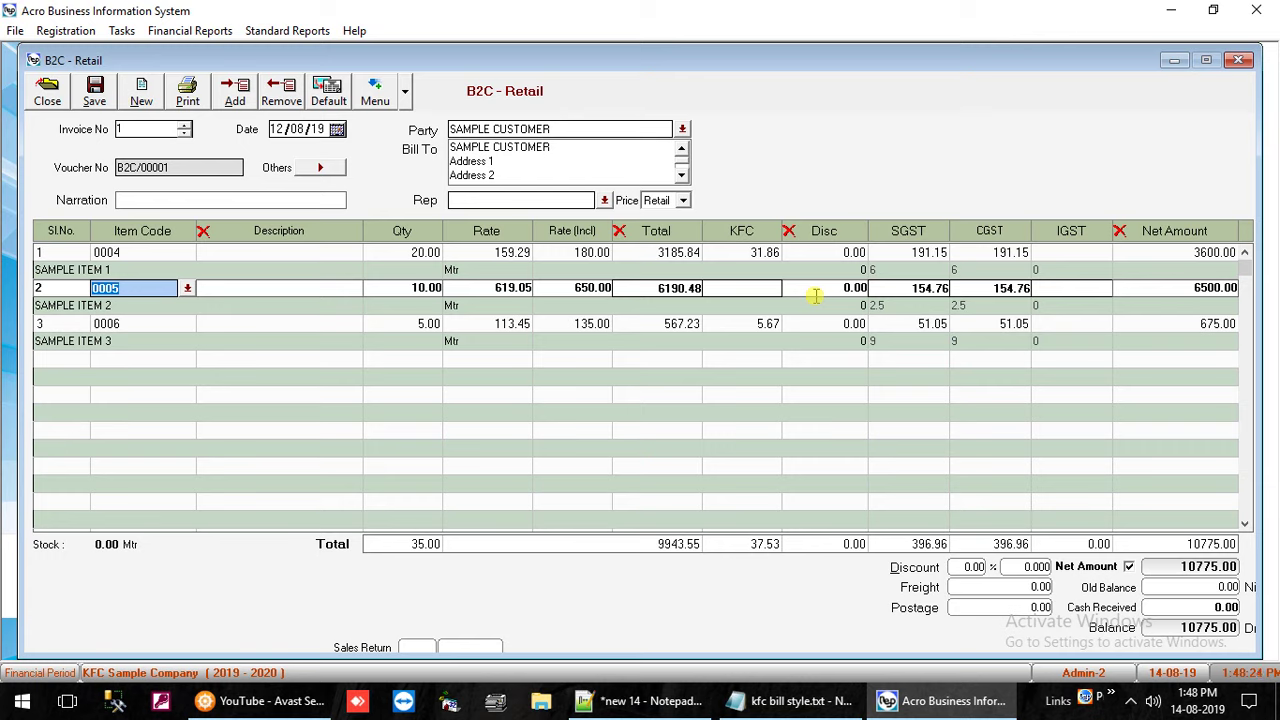
pyautogui.click(651, 254)
pyautogui.click(651, 254)
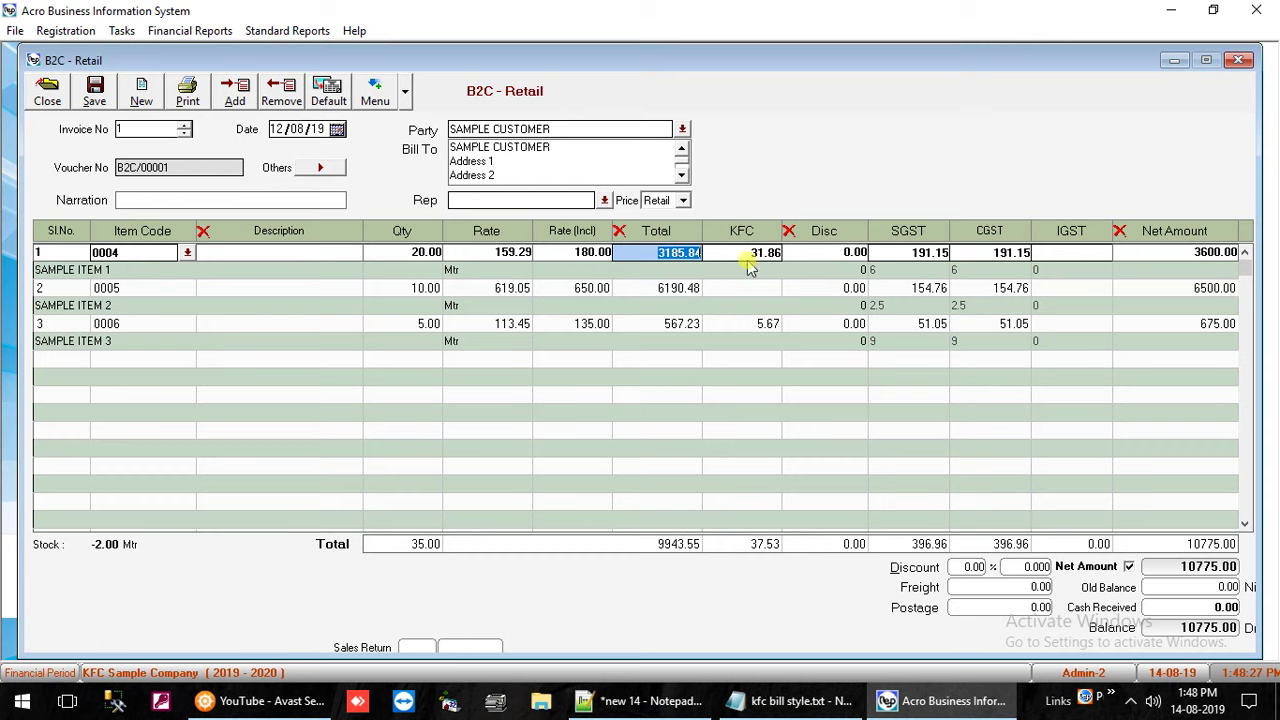
pyautogui.click(737, 253)
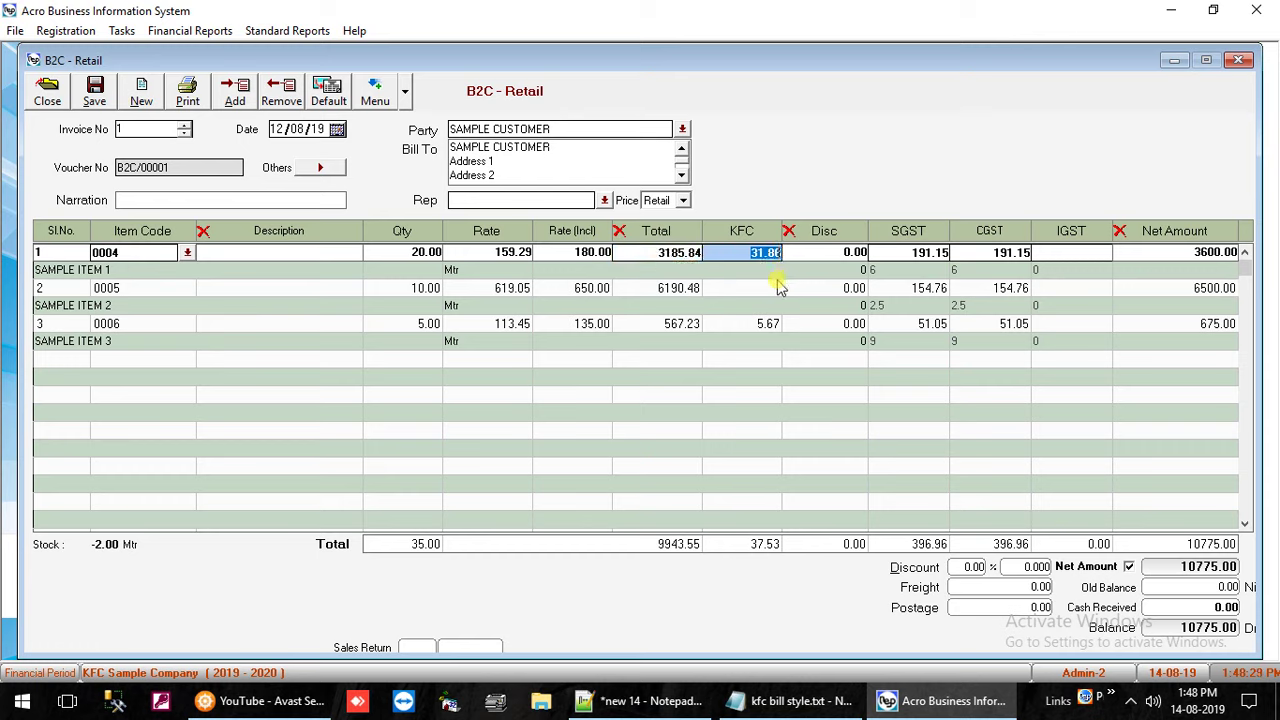
pyautogui.click(748, 334)
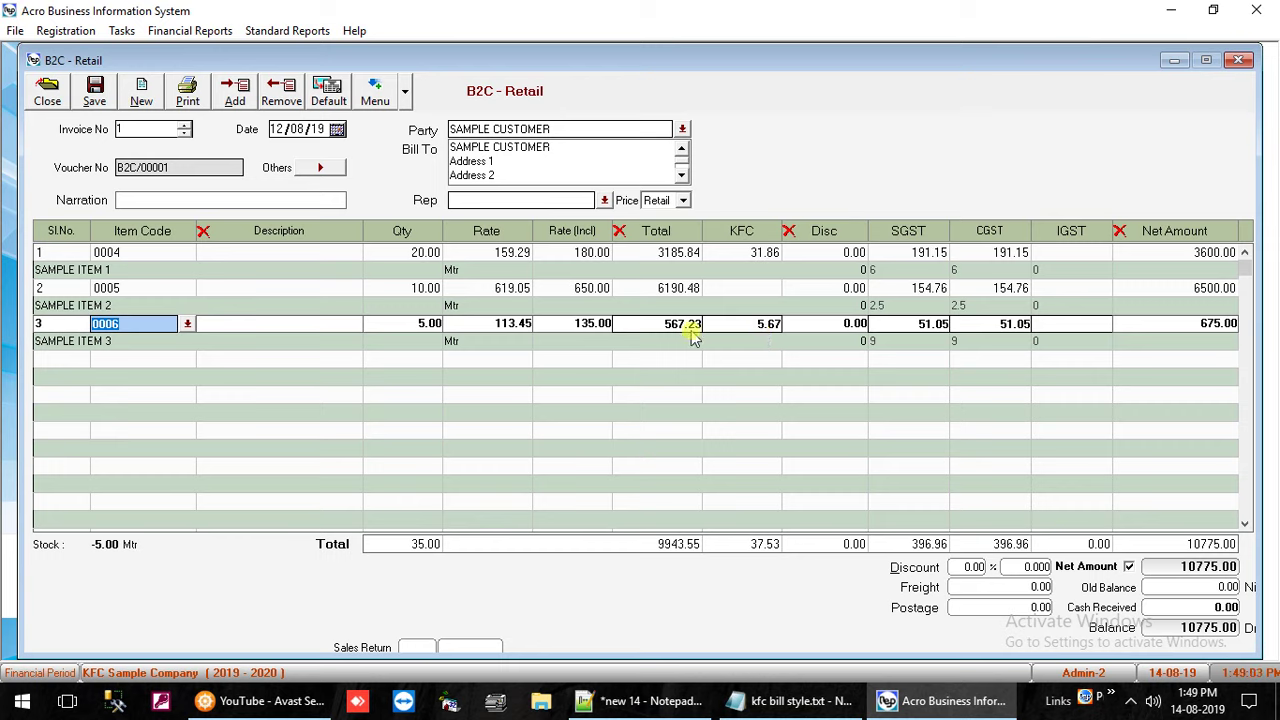
pyautogui.press('Escape')
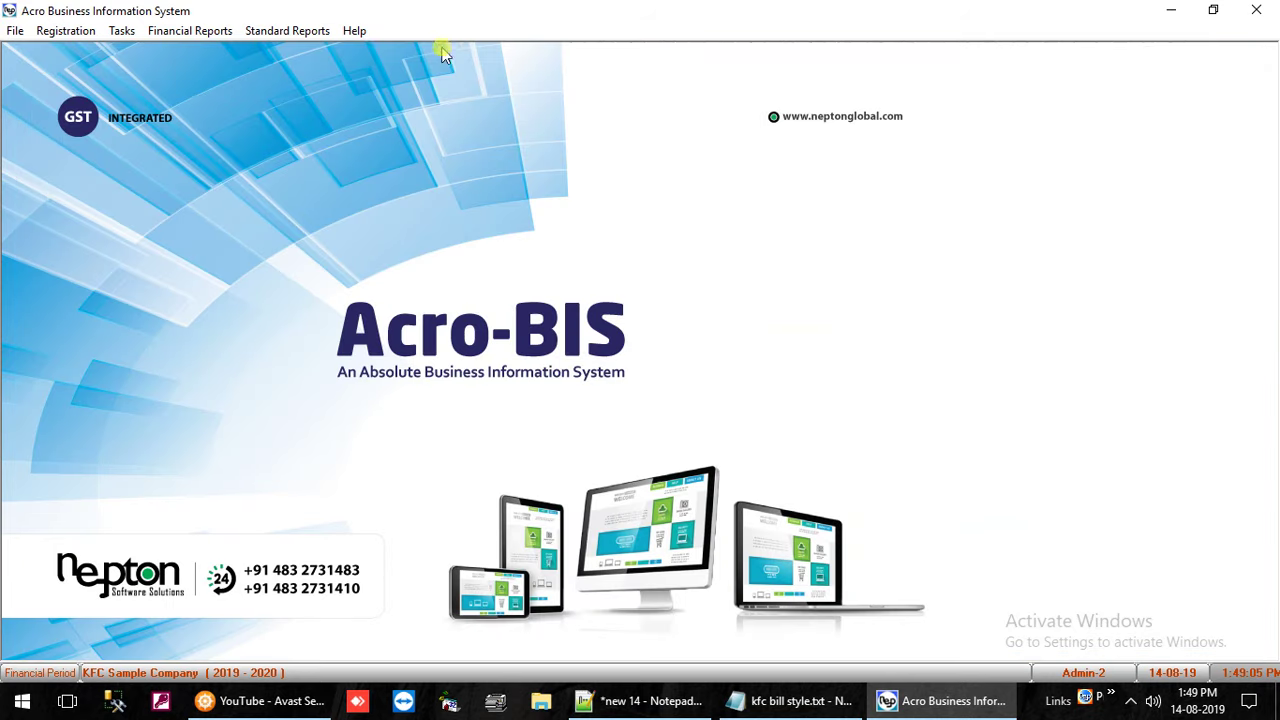
# - View the KFC column in the Credit Note / Sales Return form and close the form
pyautogui.click(121, 30)
pyautogui.moveTo(140, 52)
pyautogui.click(410, 100)
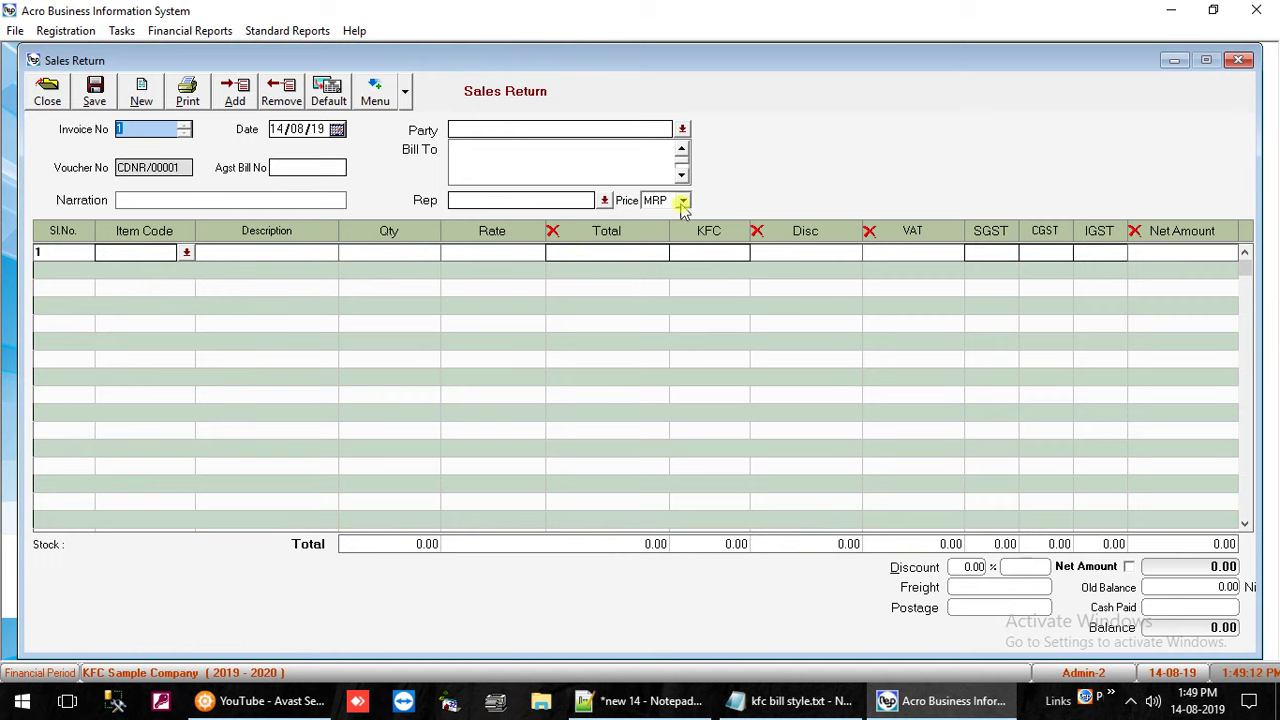
pyautogui.click(710, 252)
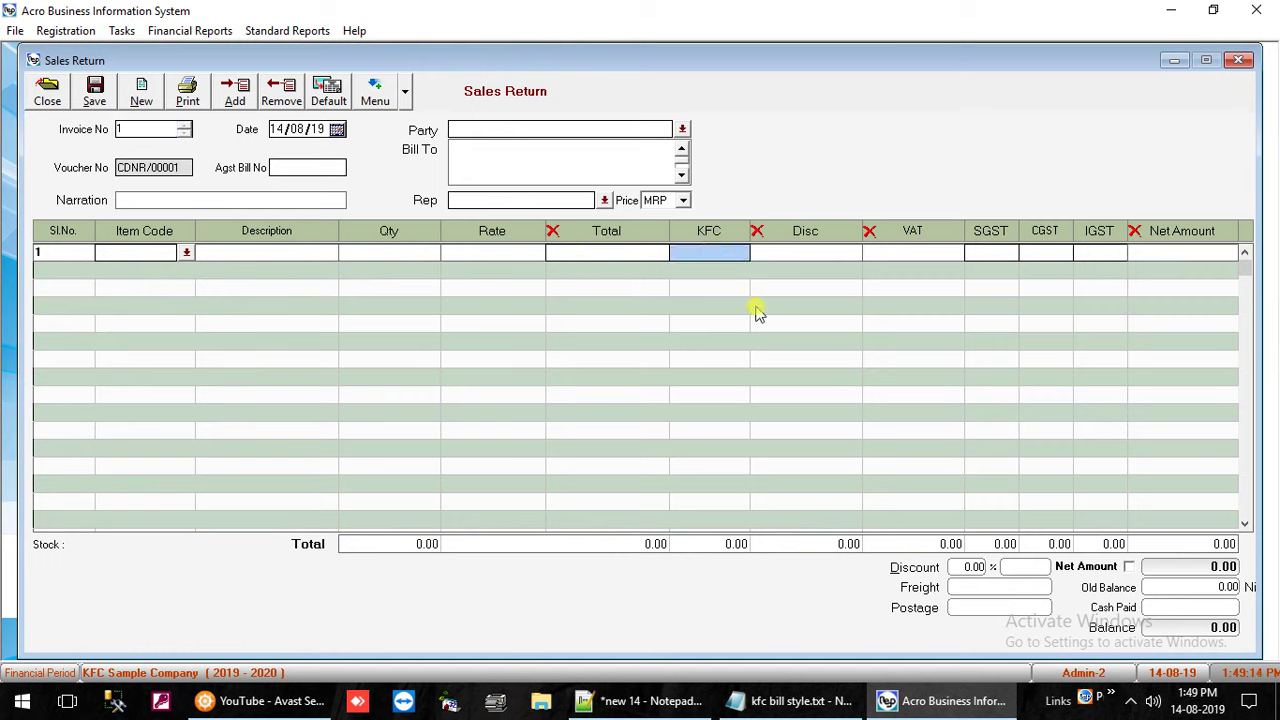
pyautogui.press('Escape')
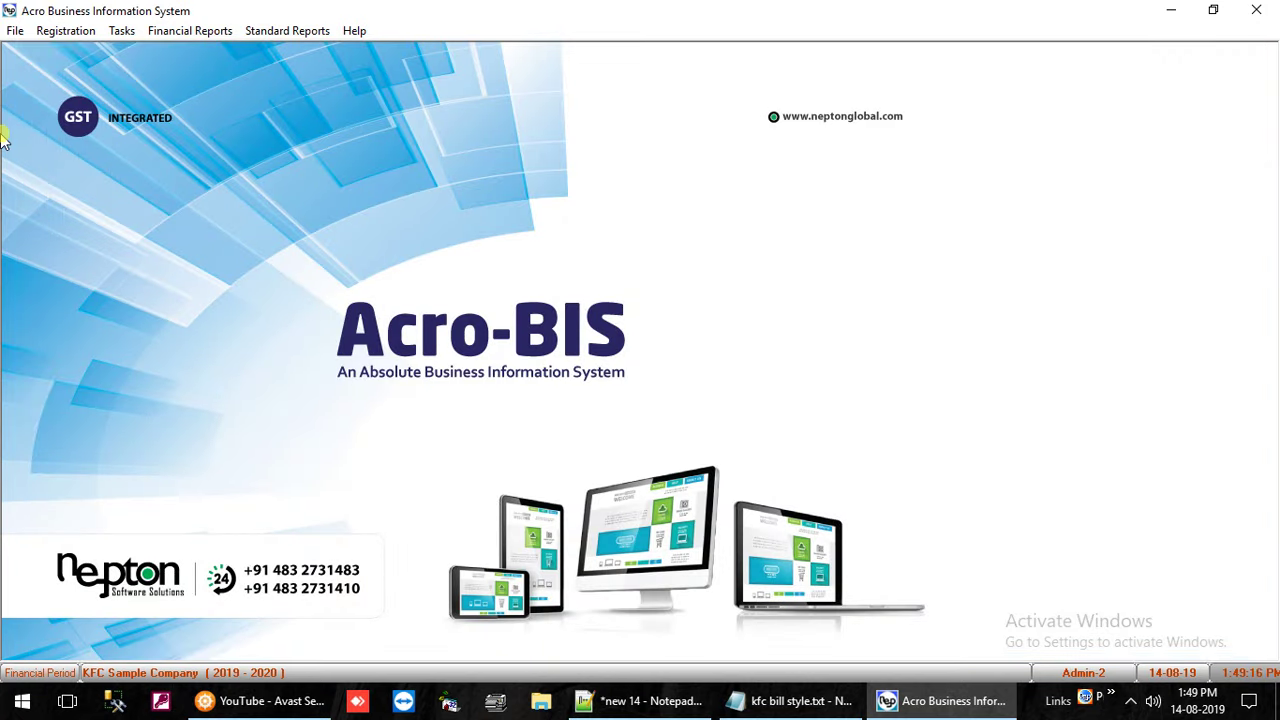
# - Check the Flood Cess Collected account under Tax payable in the Trial Balance and close the report
pyautogui.click(205, 30)
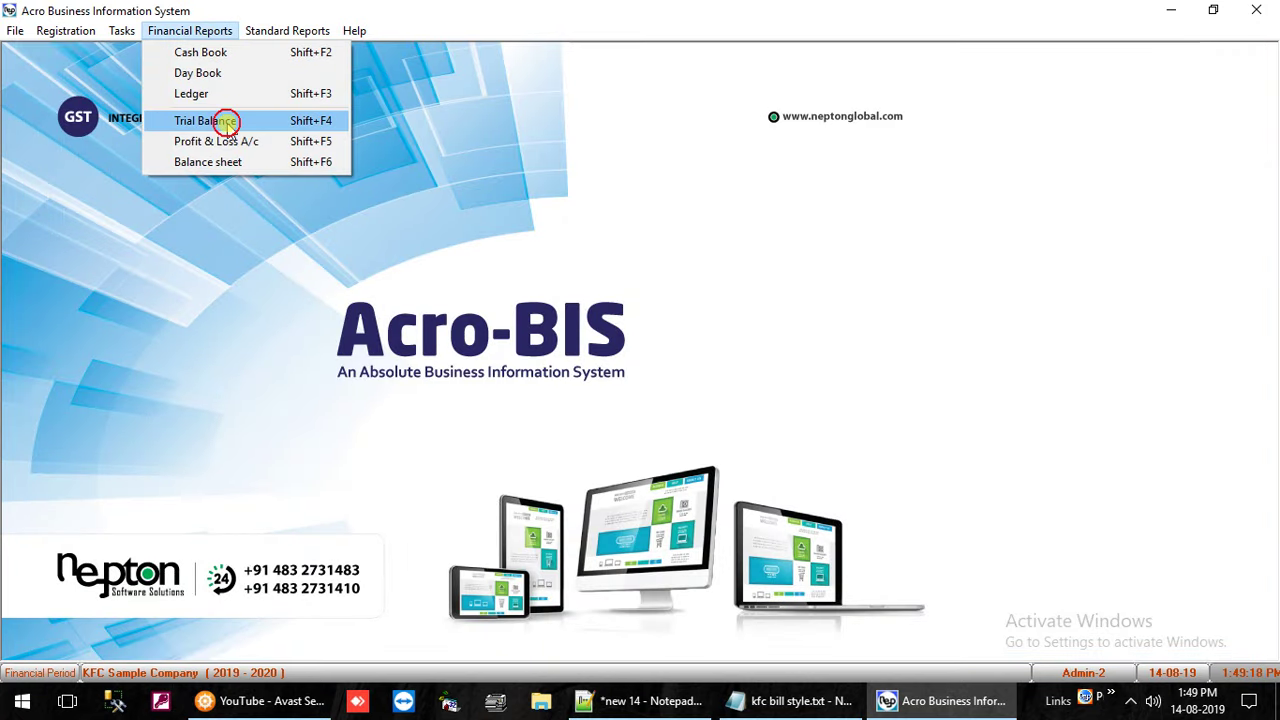
pyautogui.click(223, 120)
pyautogui.click(210, 173)
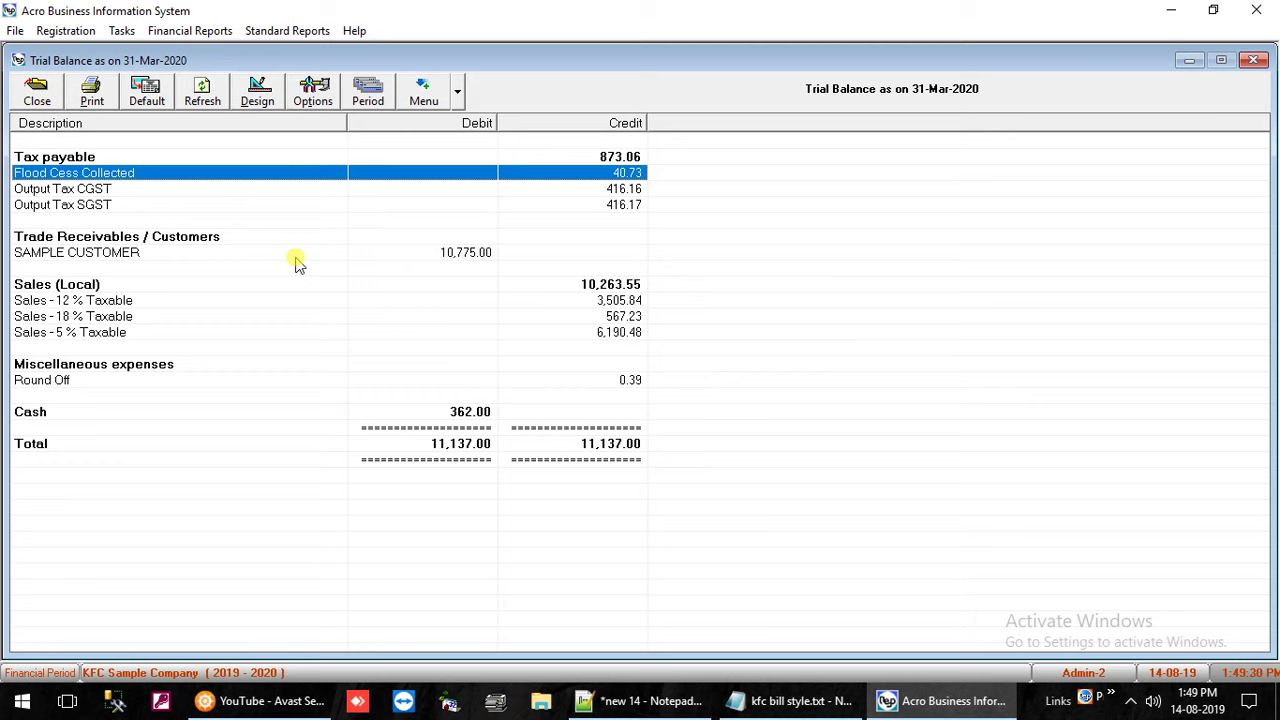
pyautogui.press('Escape')
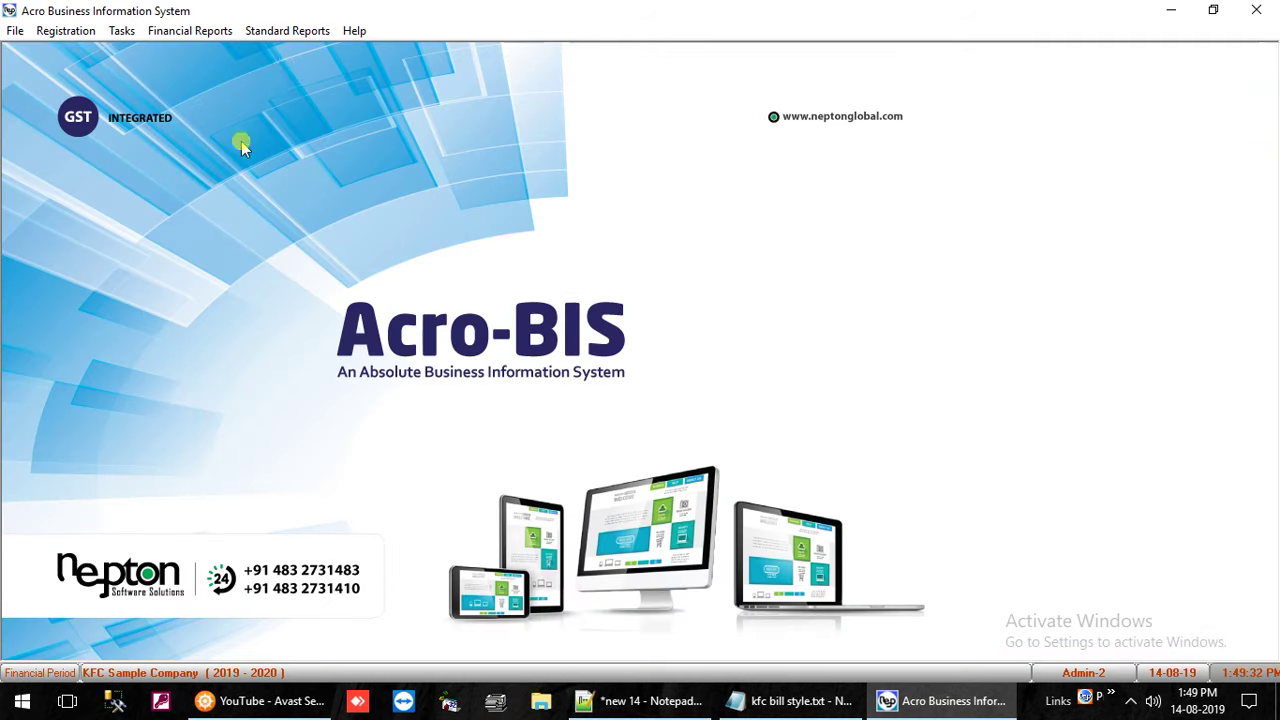
# - Generate the monthly Sales Tax Report - Summary for August, review the KFC amounts per tax rate, and close it
pyautogui.click(287, 31)
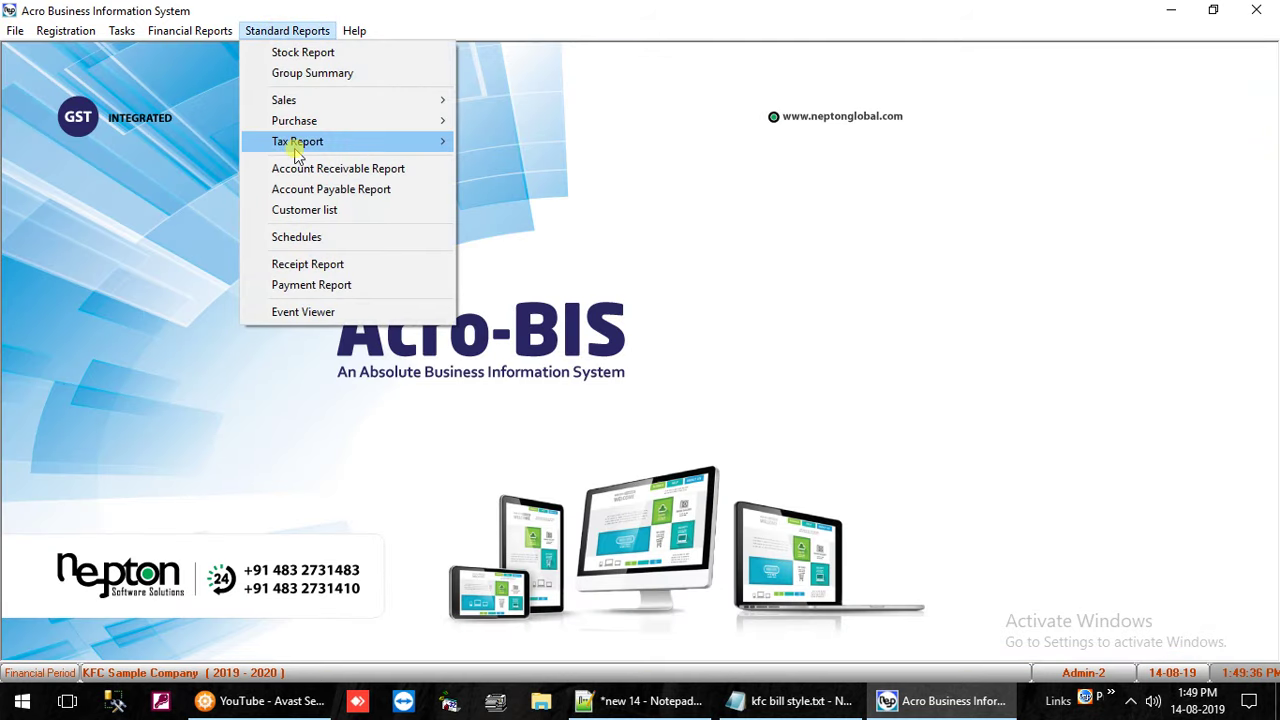
pyautogui.moveTo(286, 140)
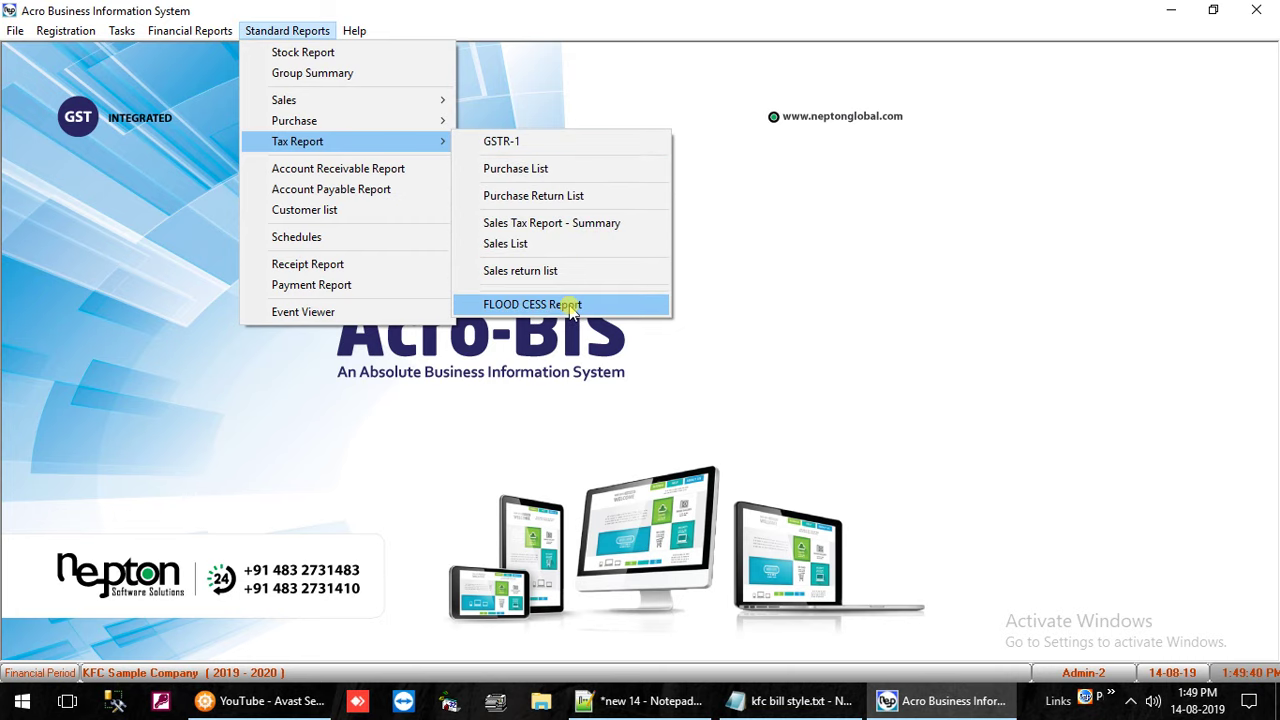
pyautogui.click(562, 222)
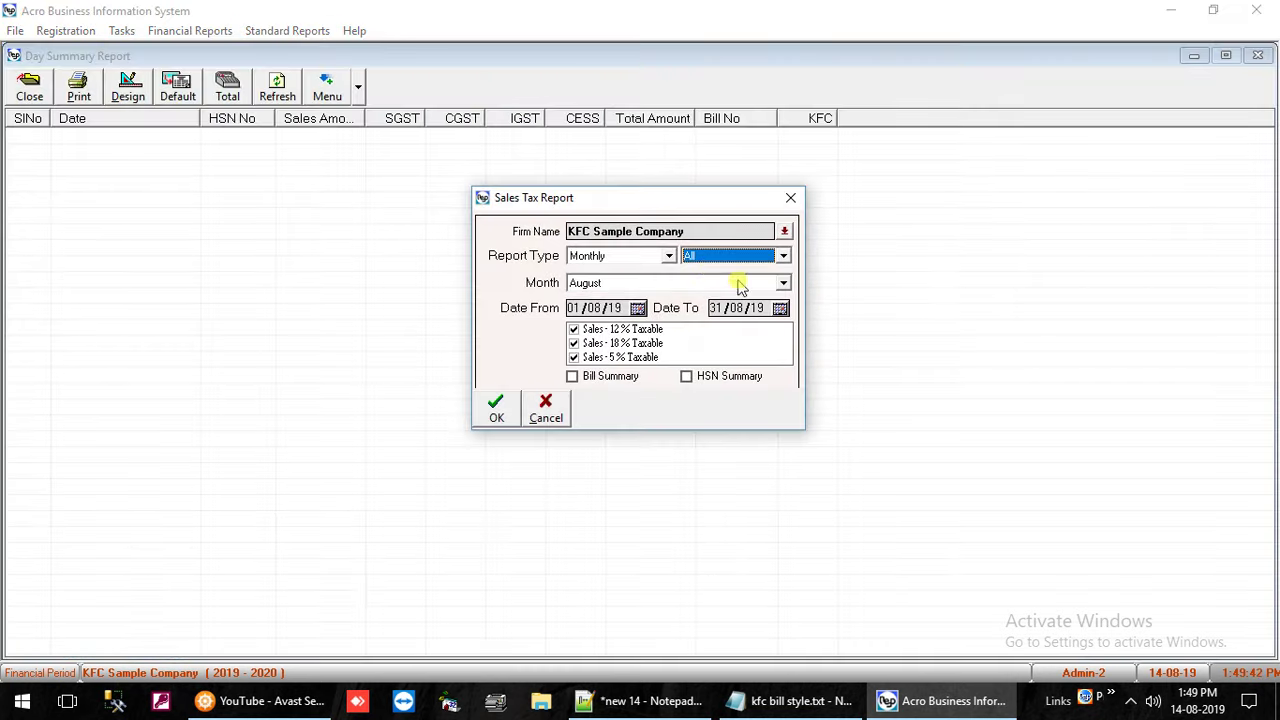
pyautogui.click(500, 407)
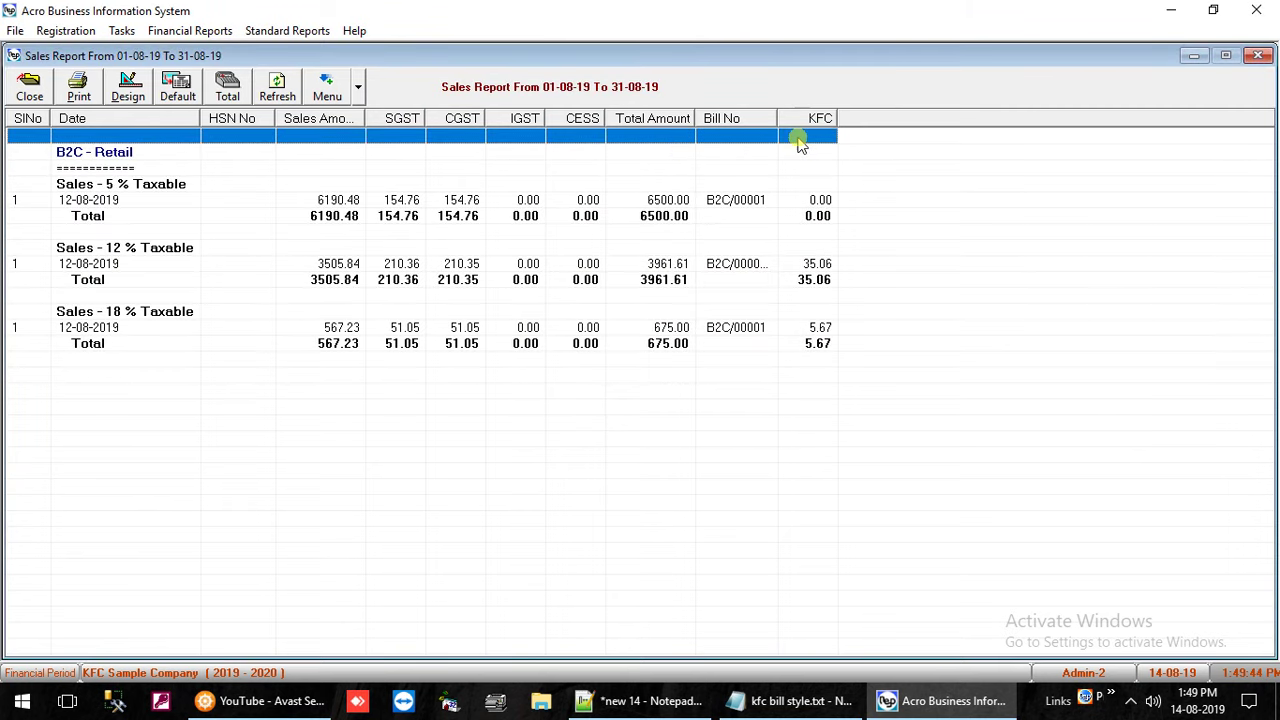
pyautogui.click(815, 218)
pyautogui.click(818, 263)
pyautogui.click(825, 327)
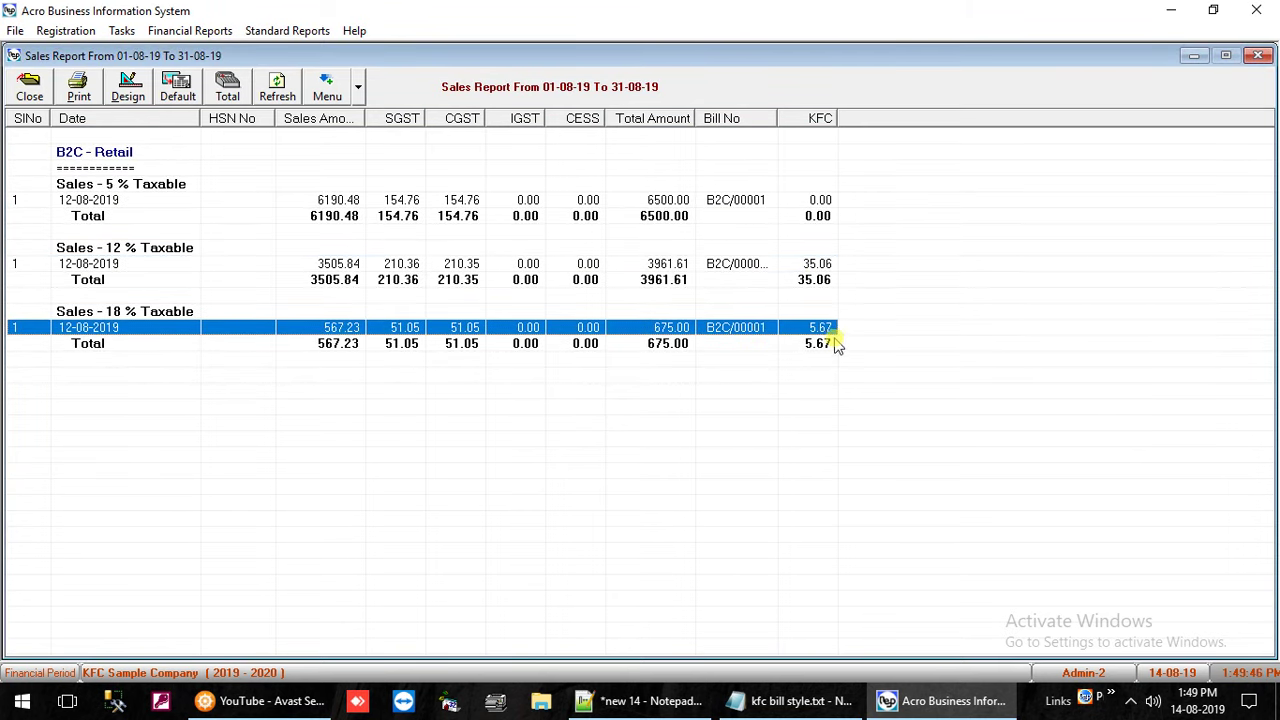
pyautogui.press('Escape')
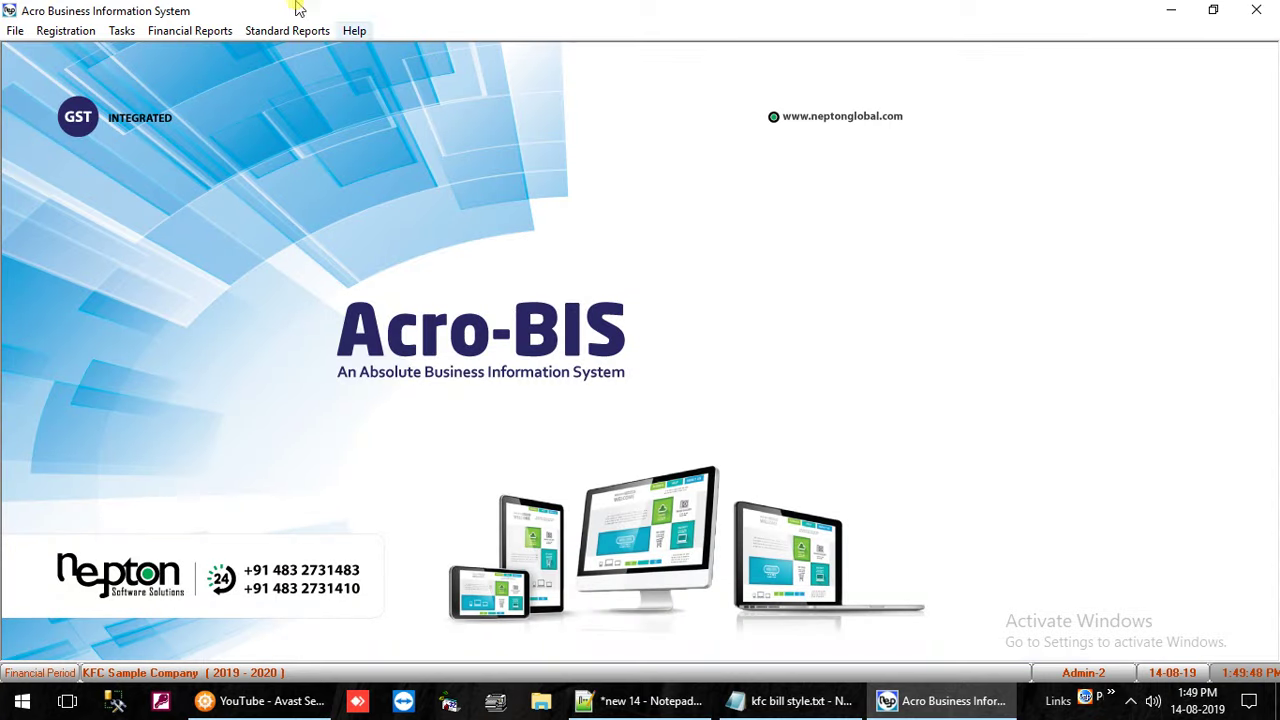
# - Generate the monthly Sales List tax report for August with all sales types included
pyautogui.click(312, 32)
pyautogui.moveTo(410, 101)
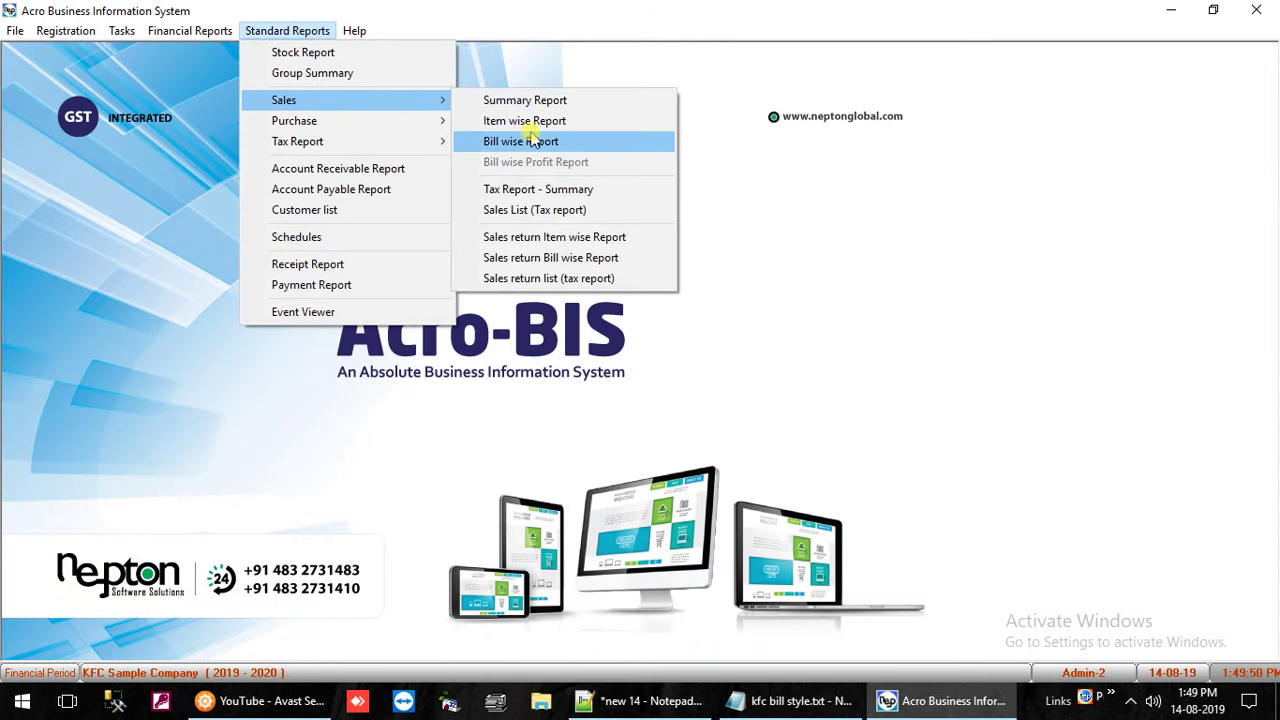
pyautogui.moveTo(371, 142)
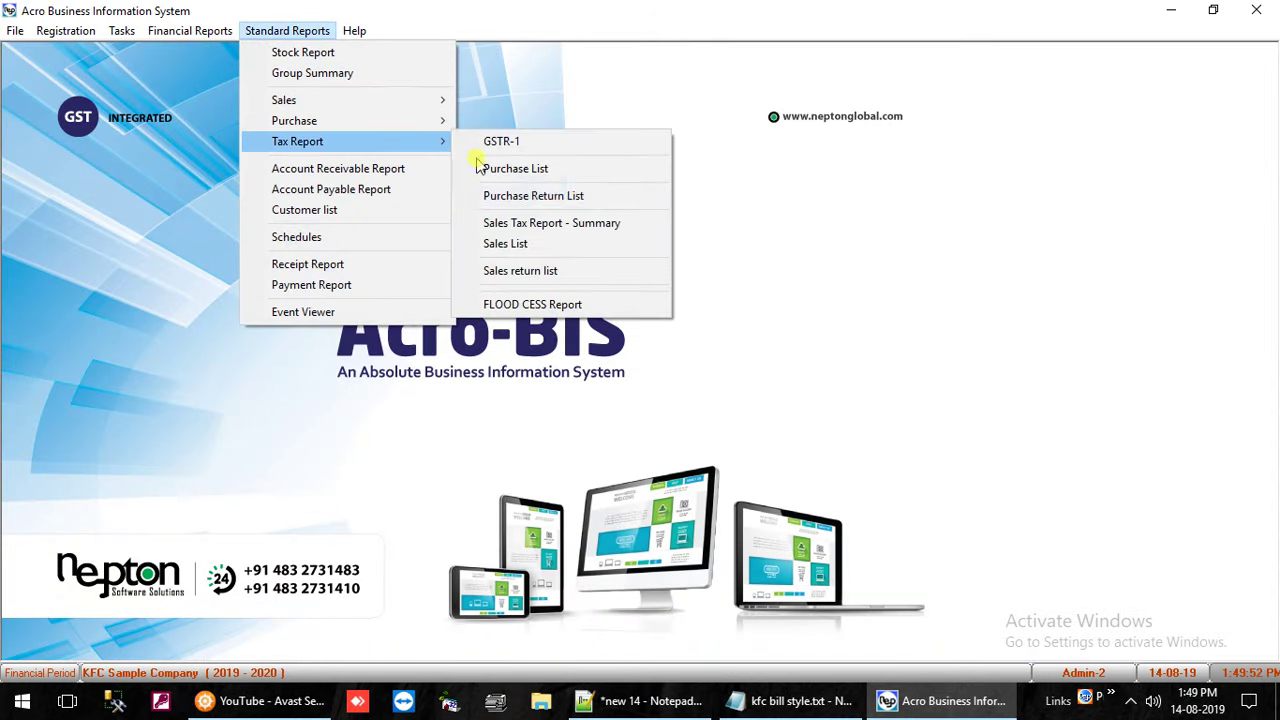
pyautogui.click(556, 243)
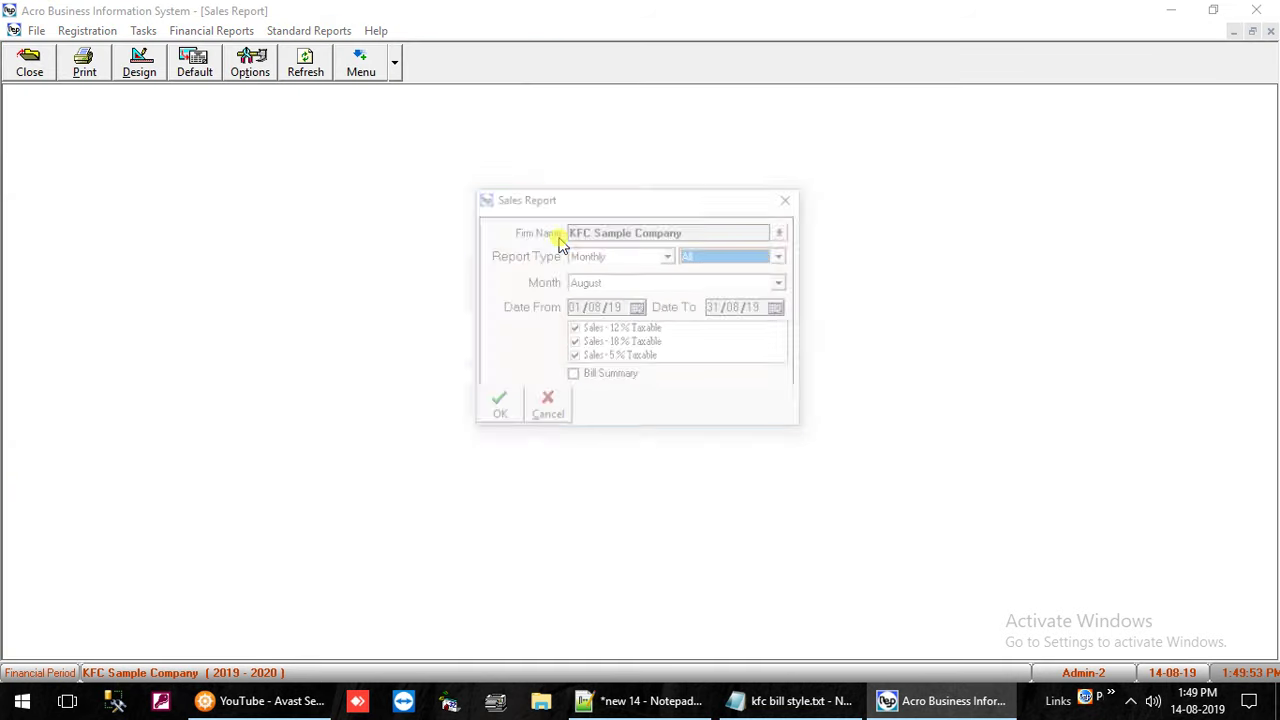
pyautogui.click(501, 410)
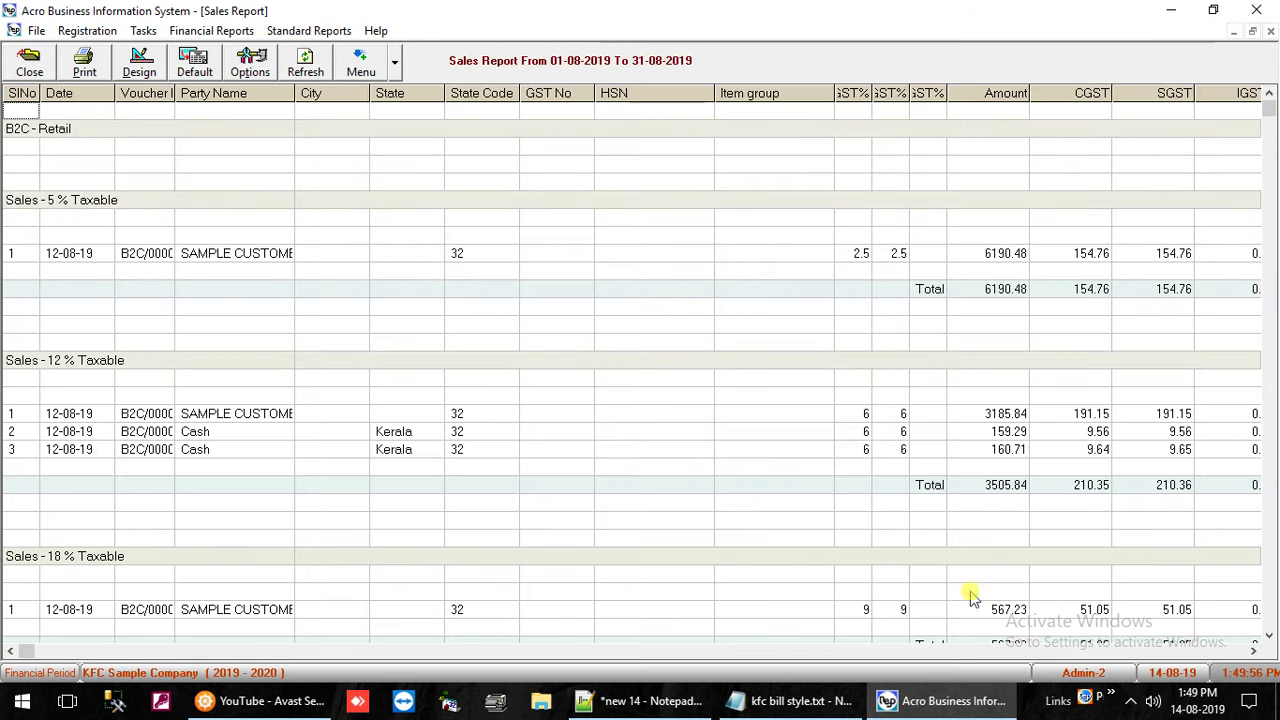
# - Review the KFC column in the August Sales Report, widen the Voucher No column to show full numbers, and close the report
pyautogui.click(829, 651)
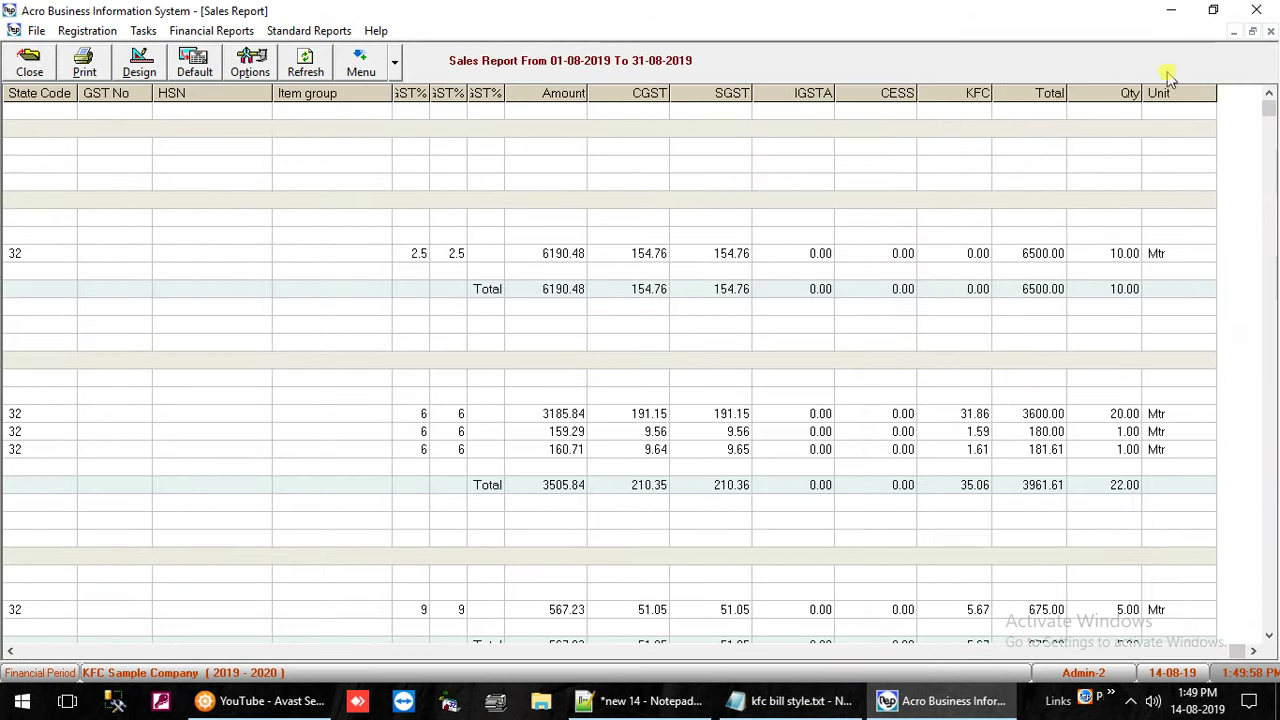
pyautogui.click(897, 651)
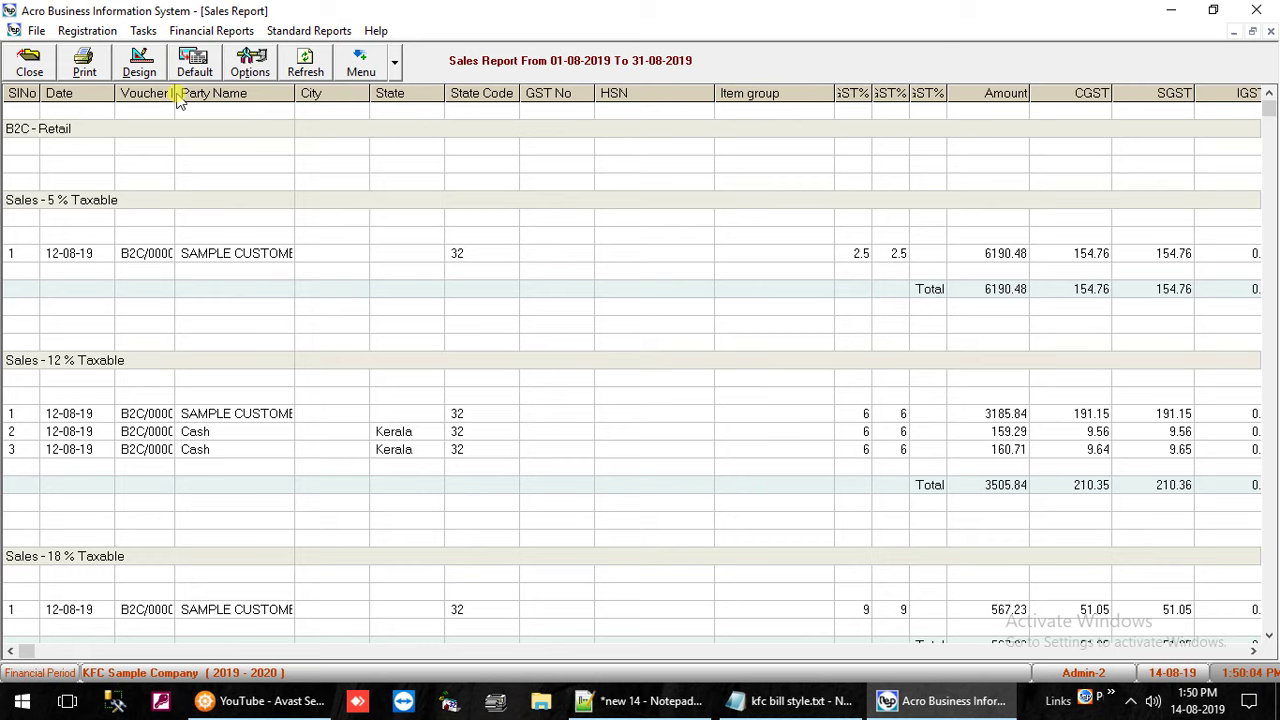
pyautogui.moveTo(175, 94); pyautogui.dragTo(443, 163)
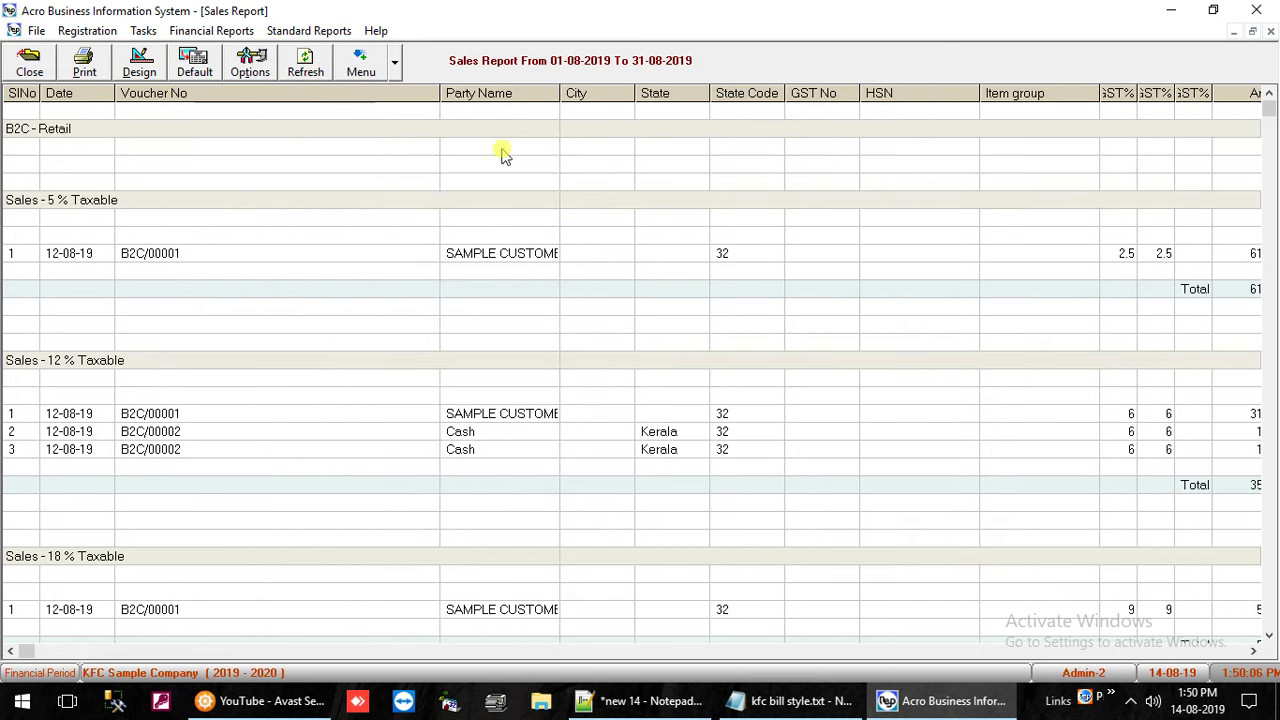
pyautogui.press('Escape')
# - Generate the Flood Cess tax report for August, 01/08/19 to 31/08/19, with sales returns deducted from sales
pyautogui.click(318, 30)
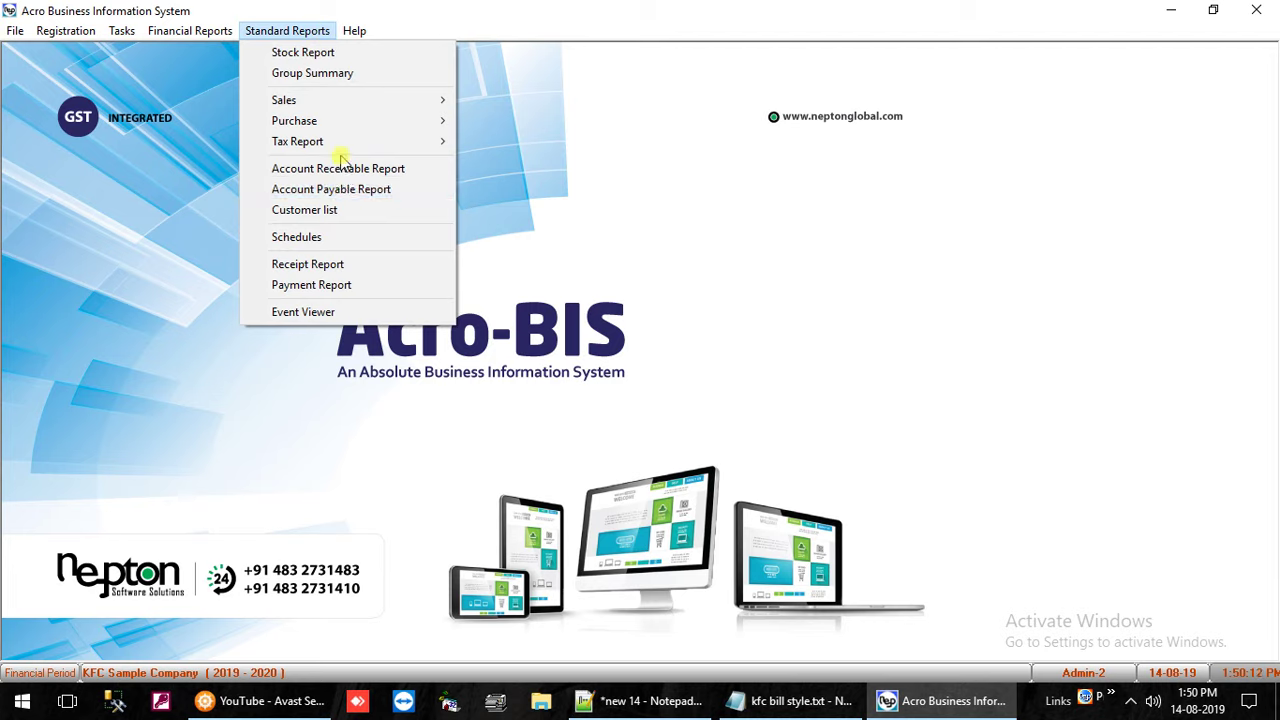
pyautogui.moveTo(337, 143)
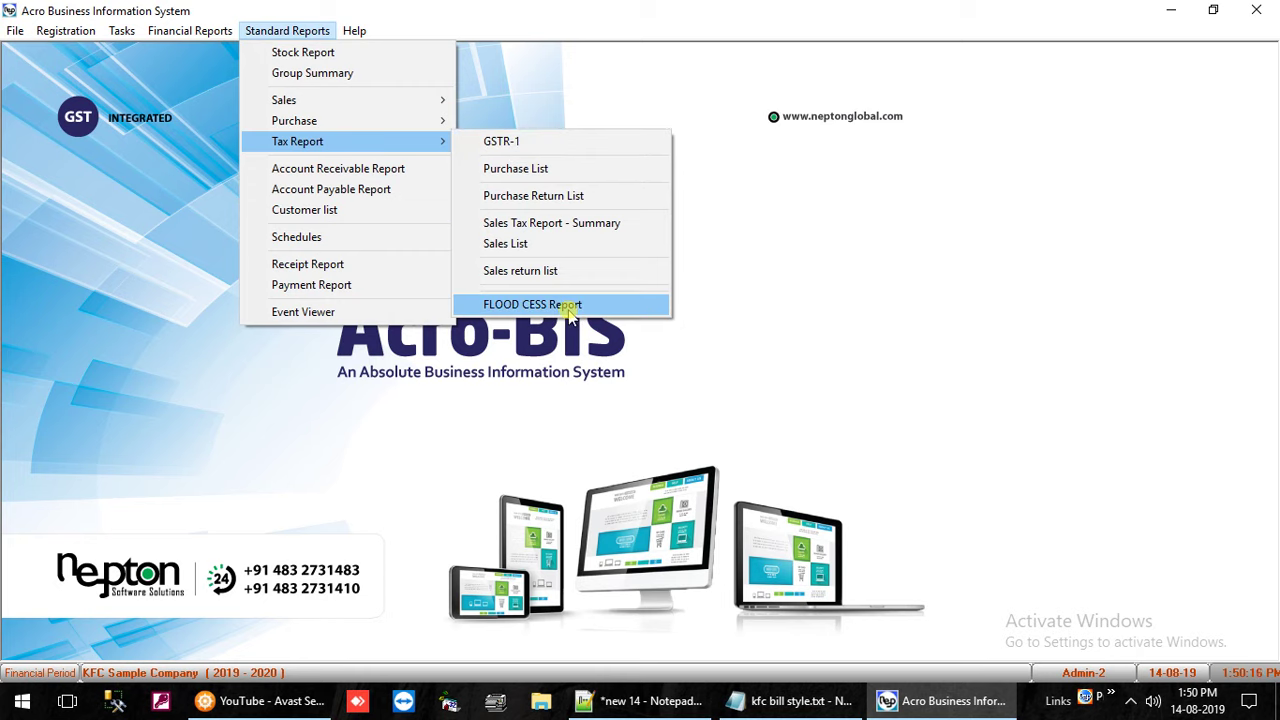
pyautogui.click(567, 308)
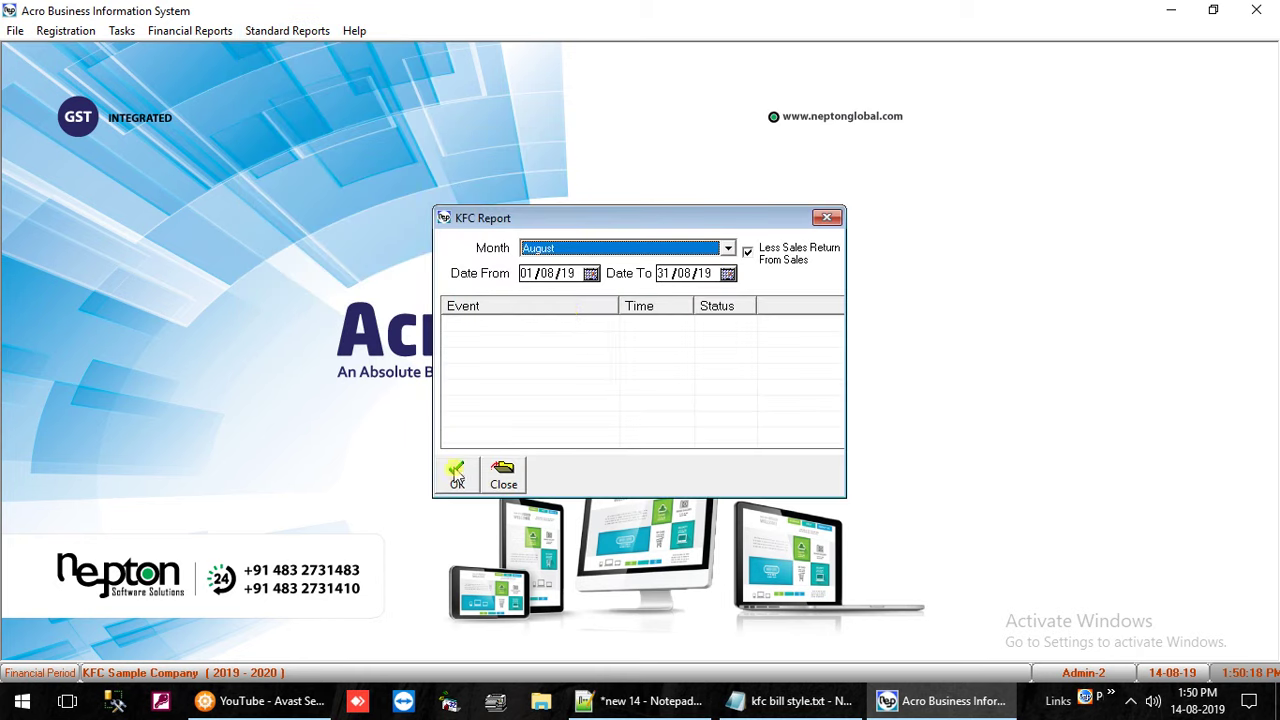
pyautogui.click(456, 476)
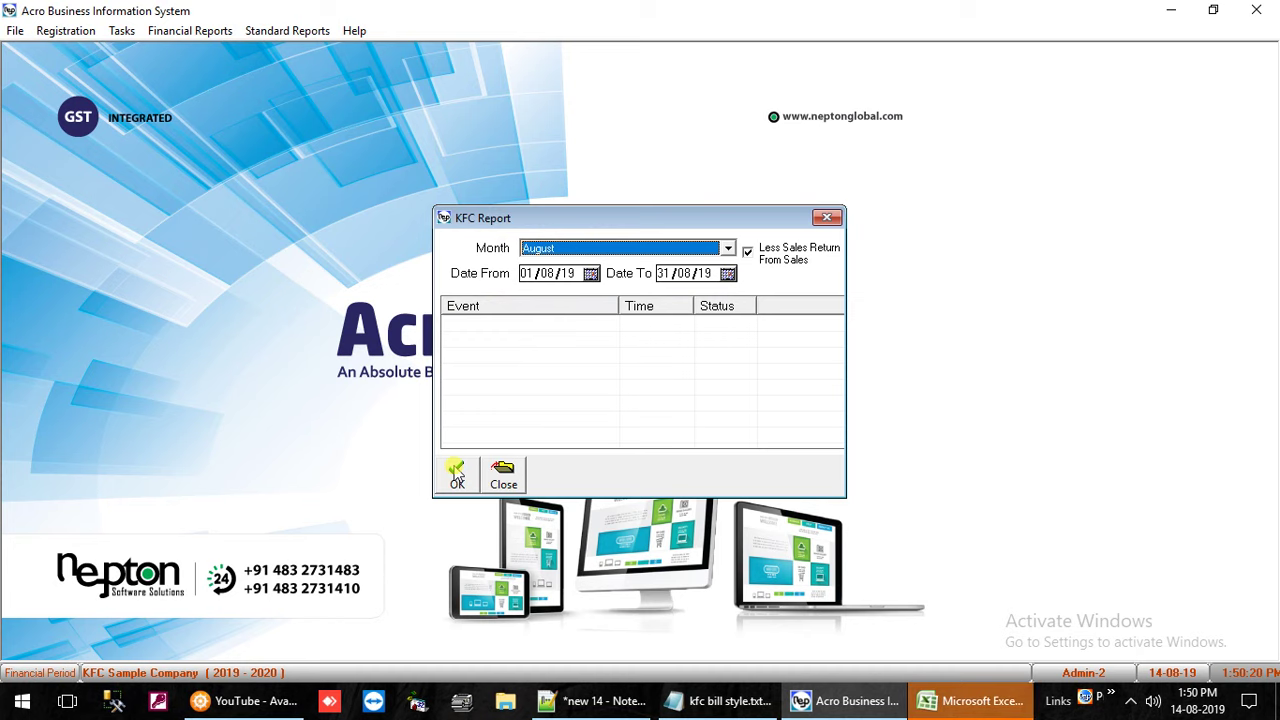
# - Review the company details and cess payable table in the exported KFC-A return, then close the workbook and the KFC Report dialog
pyautogui.scroll(-5, 540, 385)
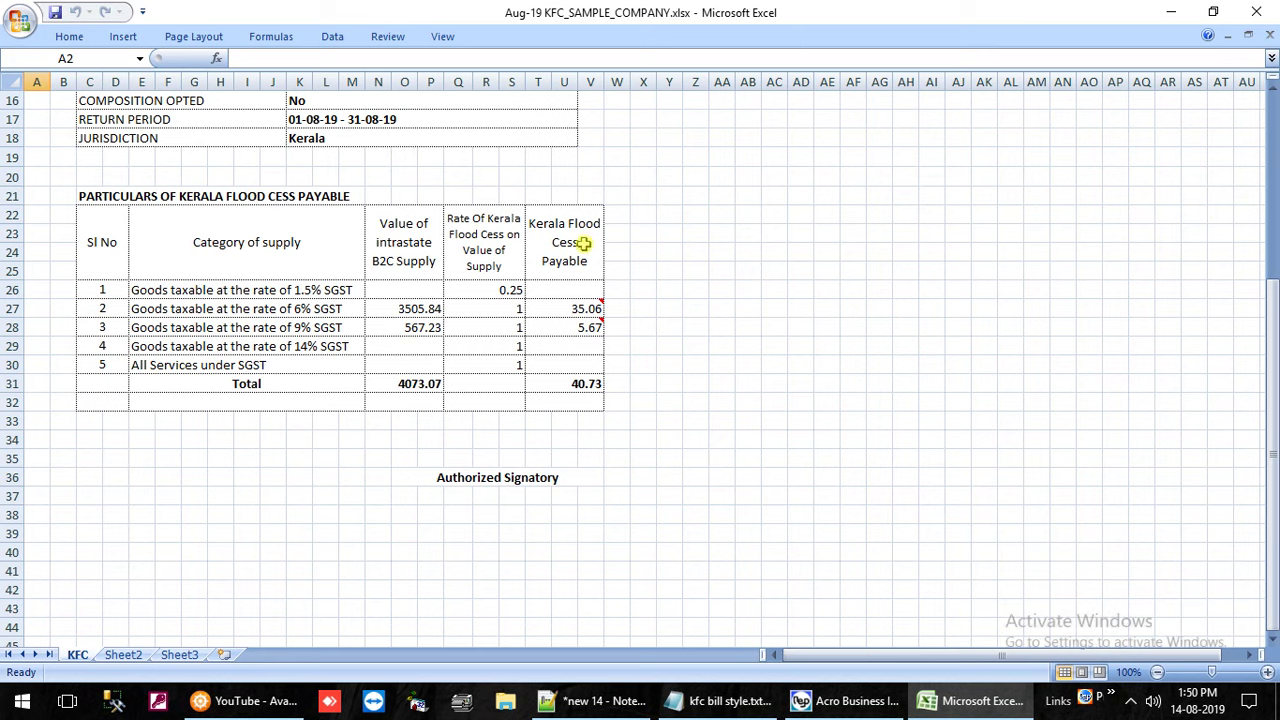
pyautogui.scroll(2, 569, 263)
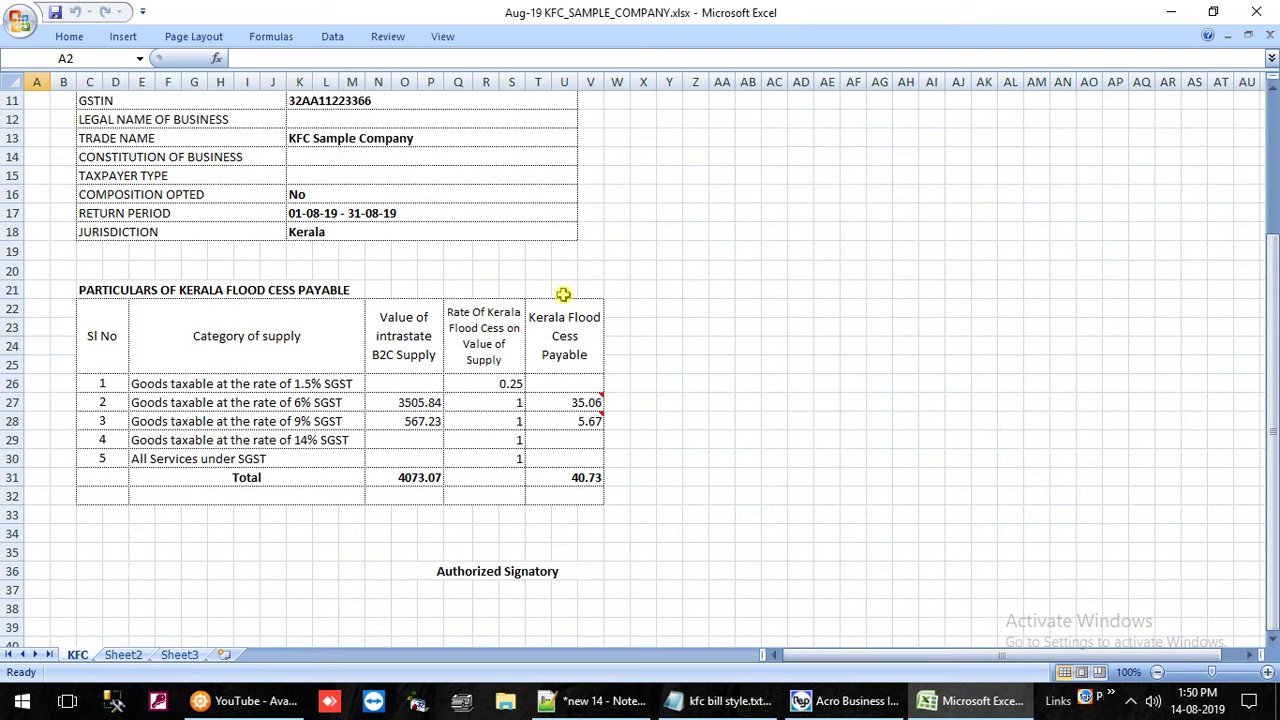
pyautogui.scroll(3, 563, 294)
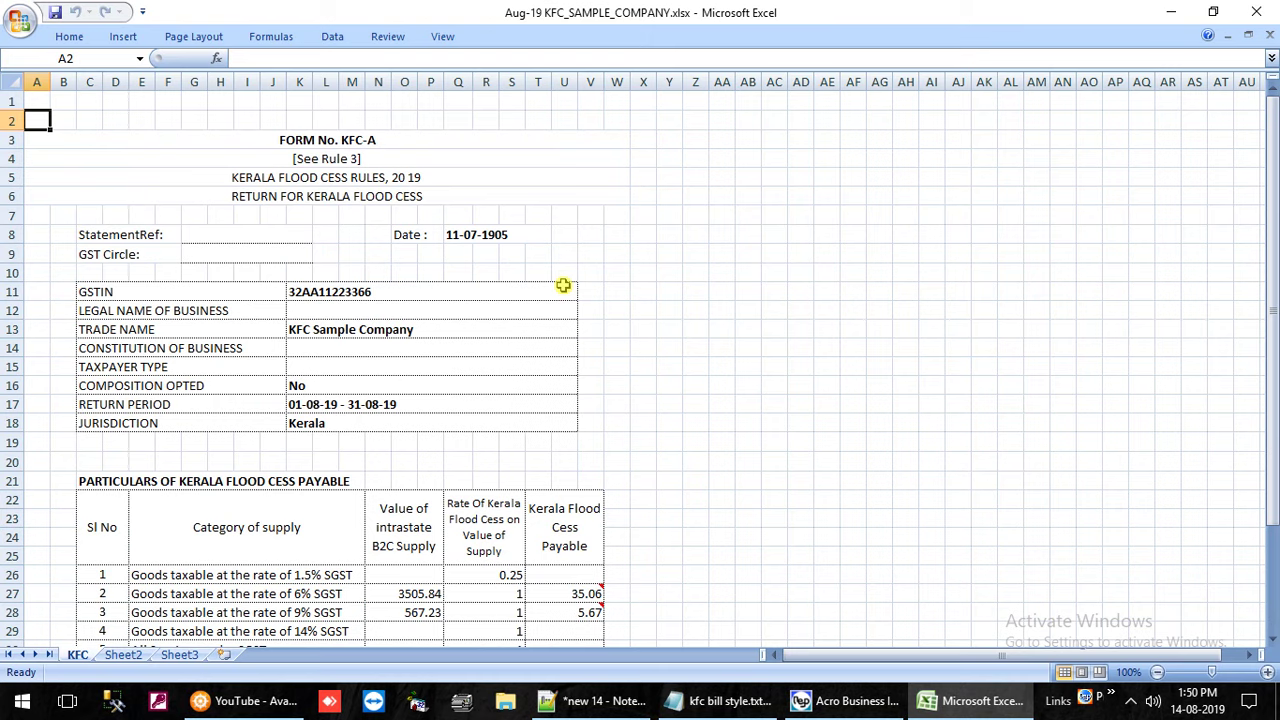
pyautogui.scroll(-2, 570, 290)
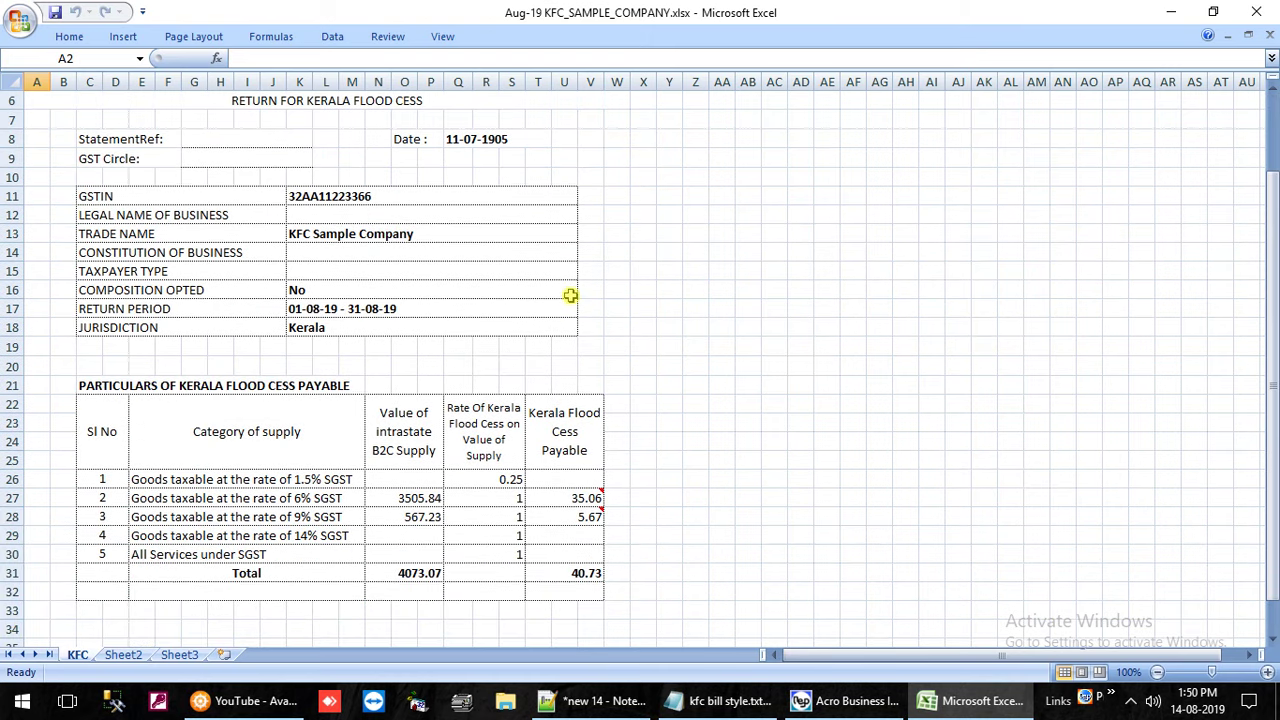
pyautogui.click(1262, 14)
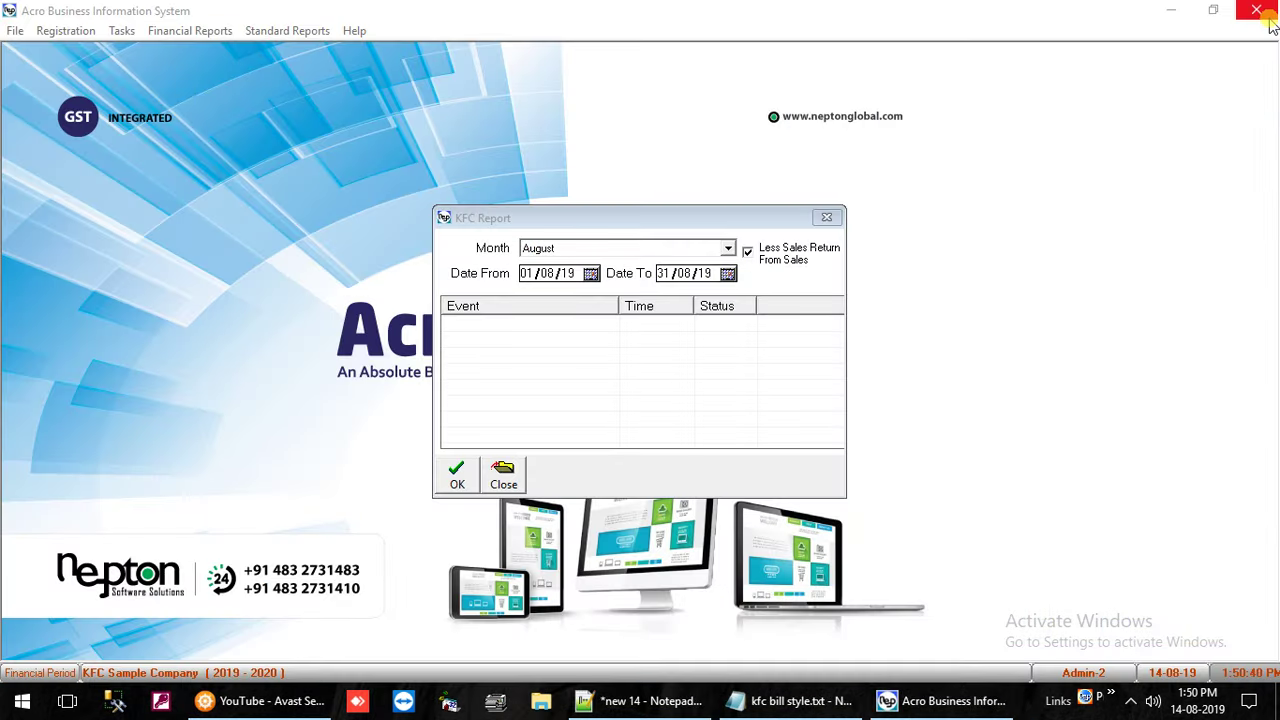
pyautogui.click(827, 217)
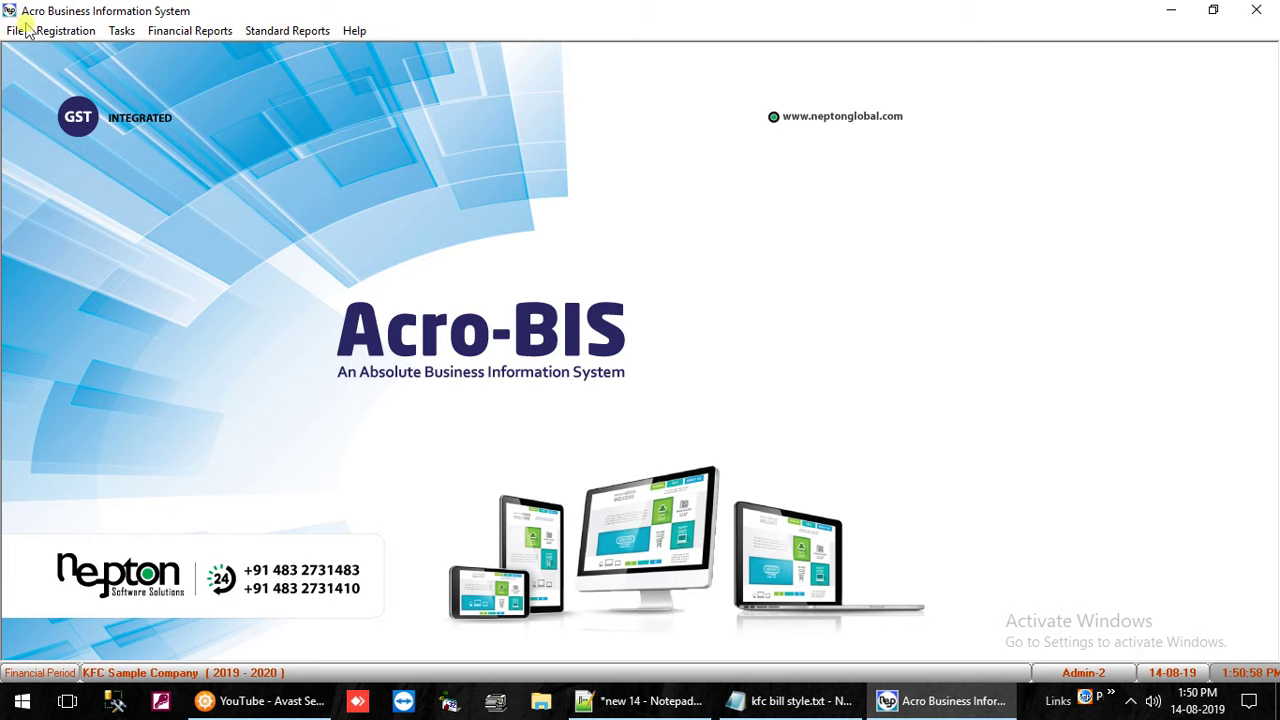
# - View the company details and KFC effective date in the Company Registration form, then close it
pyautogui.click(60, 31)
pyautogui.click(117, 362)
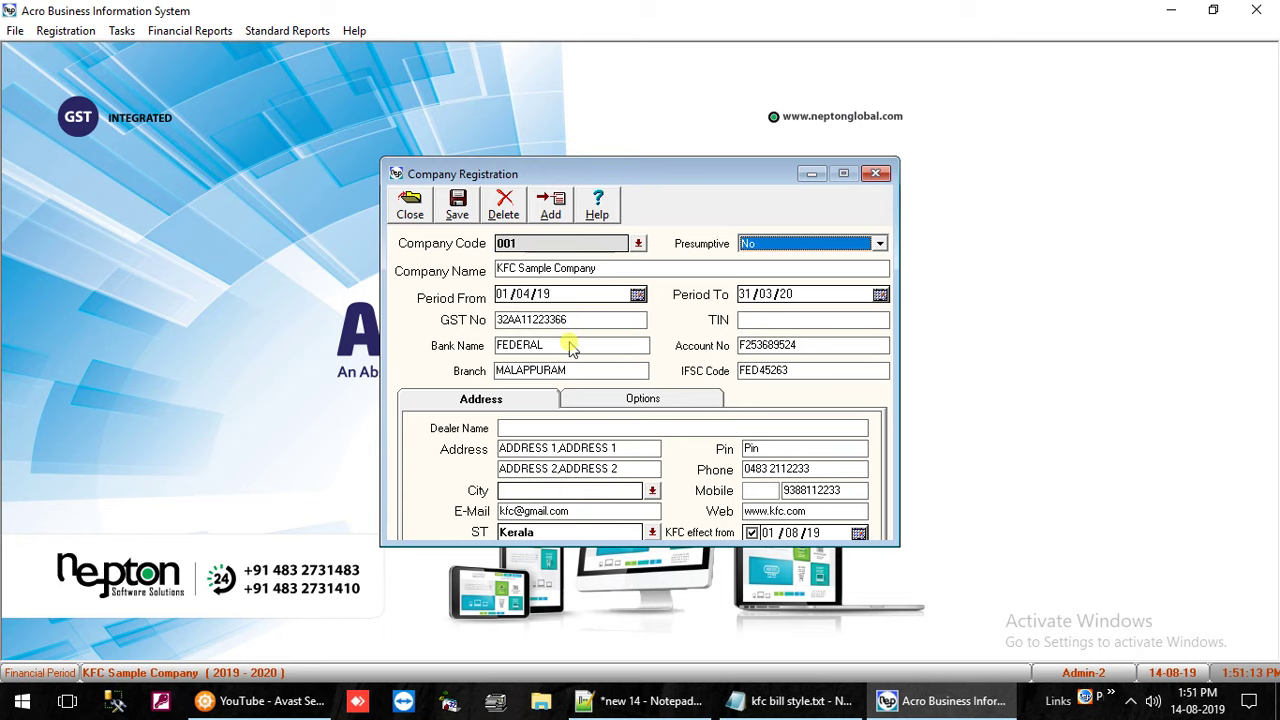
pyautogui.click(412, 216)
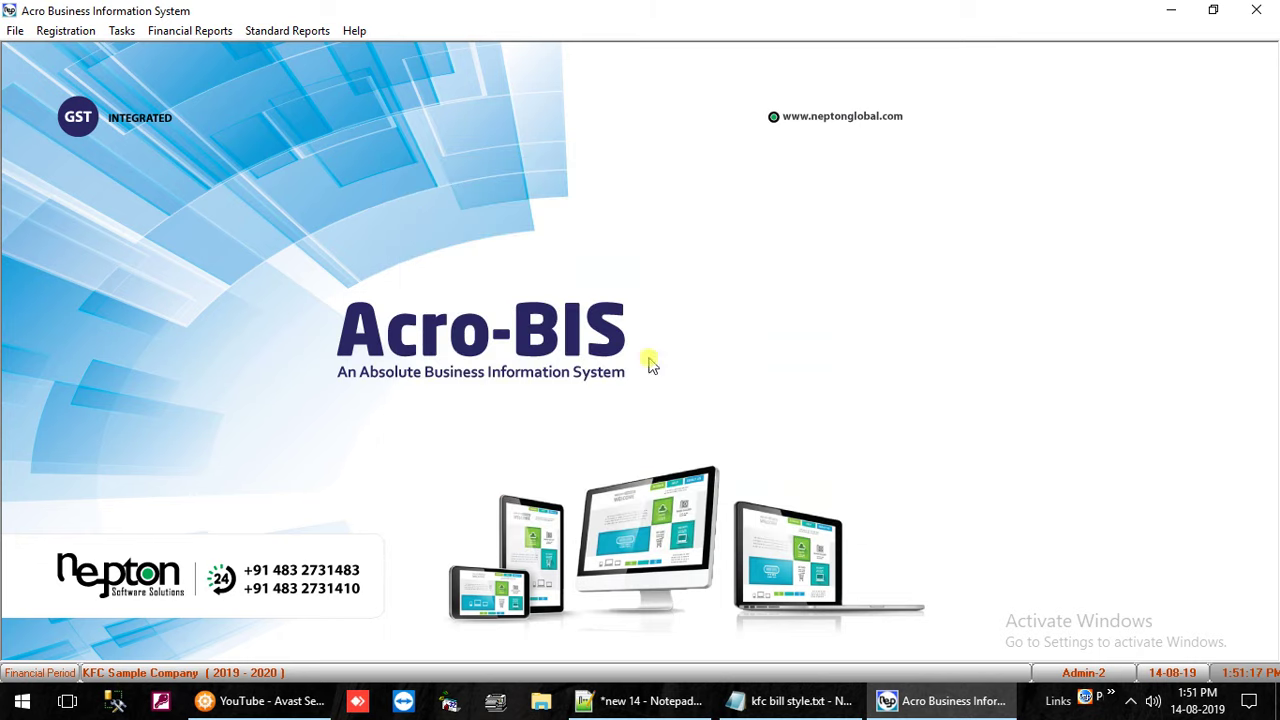
# - Switch to kfc bill style.txt in Notepad and review the B2C dot matrix bill style codes and descriptions
pyautogui.click(800, 703)
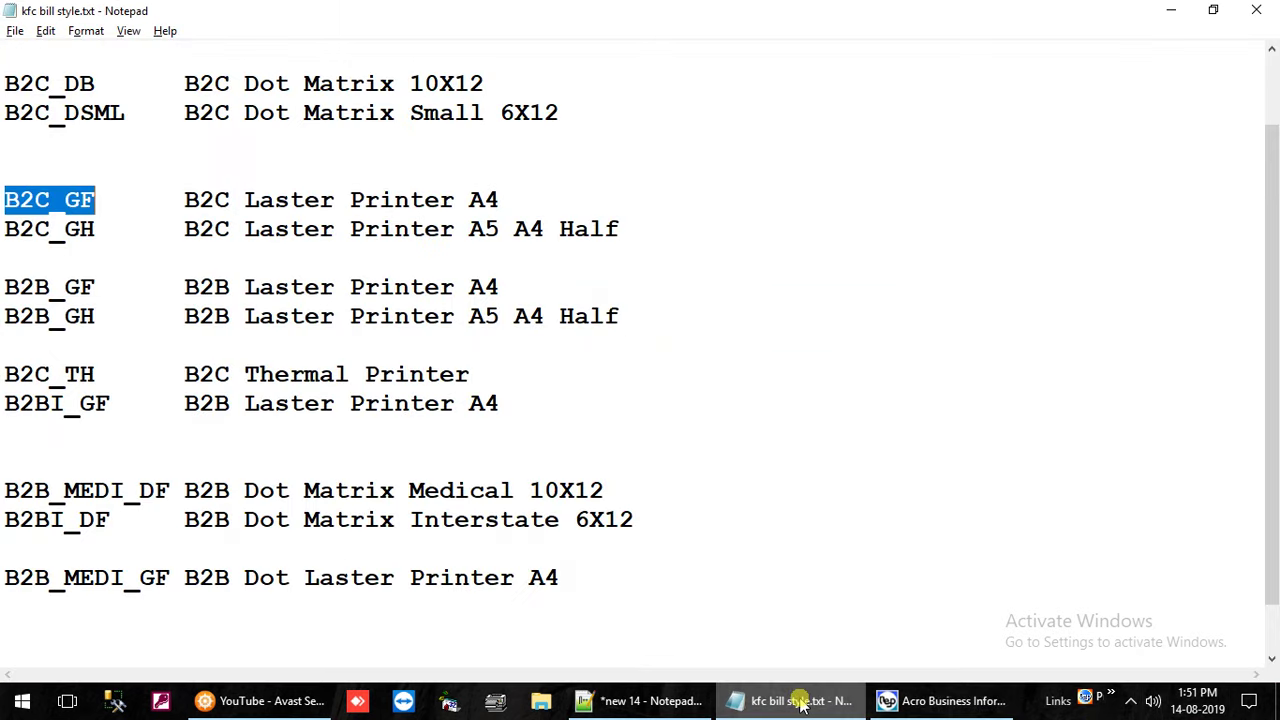
pyautogui.click(261, 131)
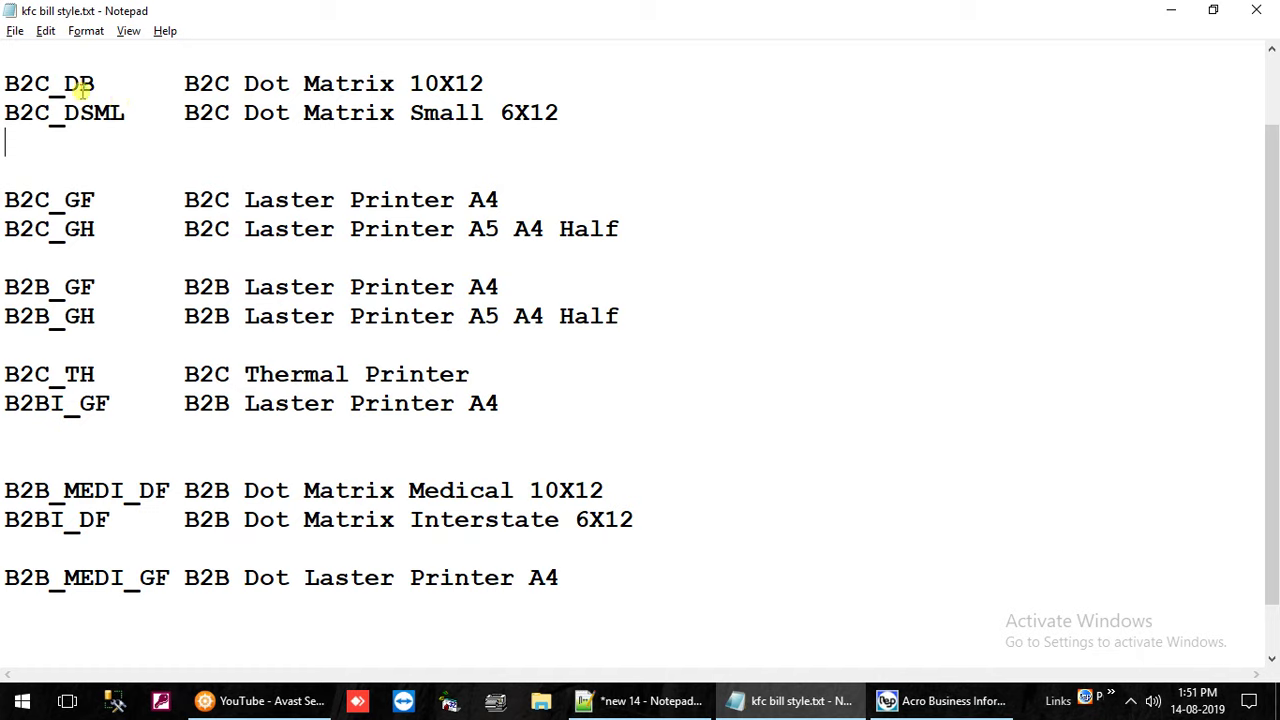
pyautogui.moveTo(140, 113); pyautogui.dragTo(8, 113)
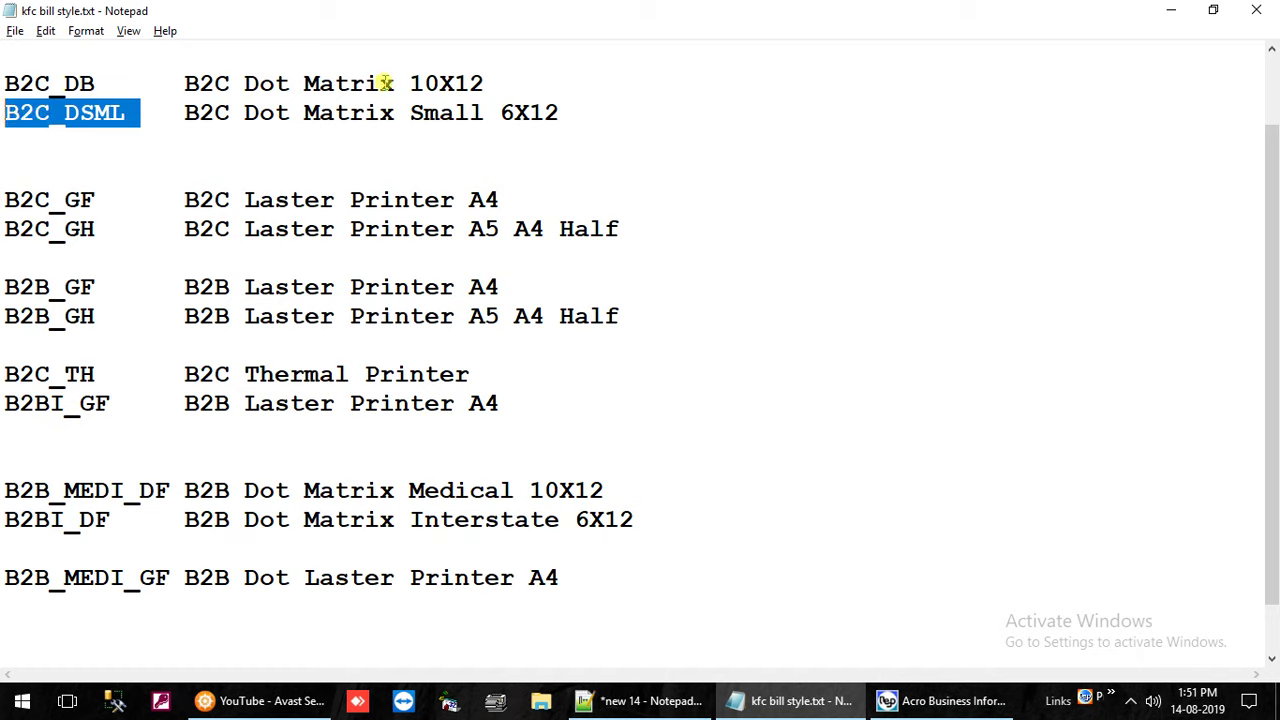
pyautogui.moveTo(396, 85); pyautogui.dragTo(241, 89)
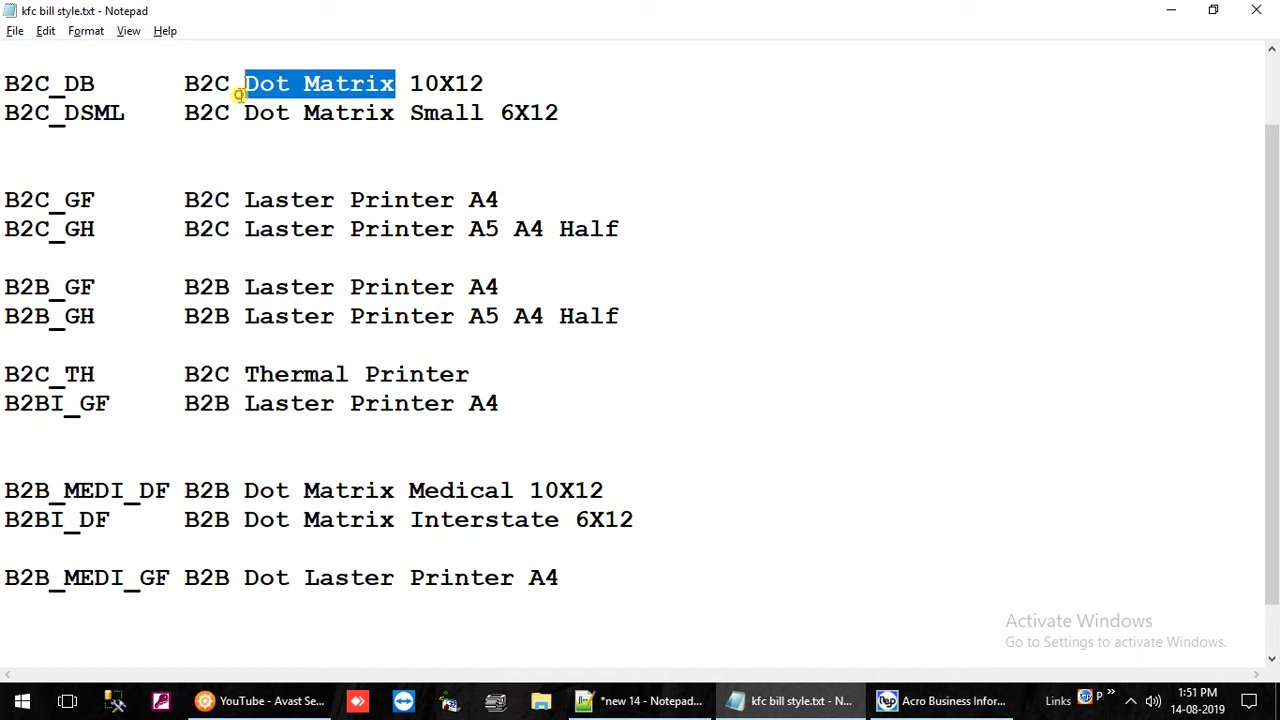